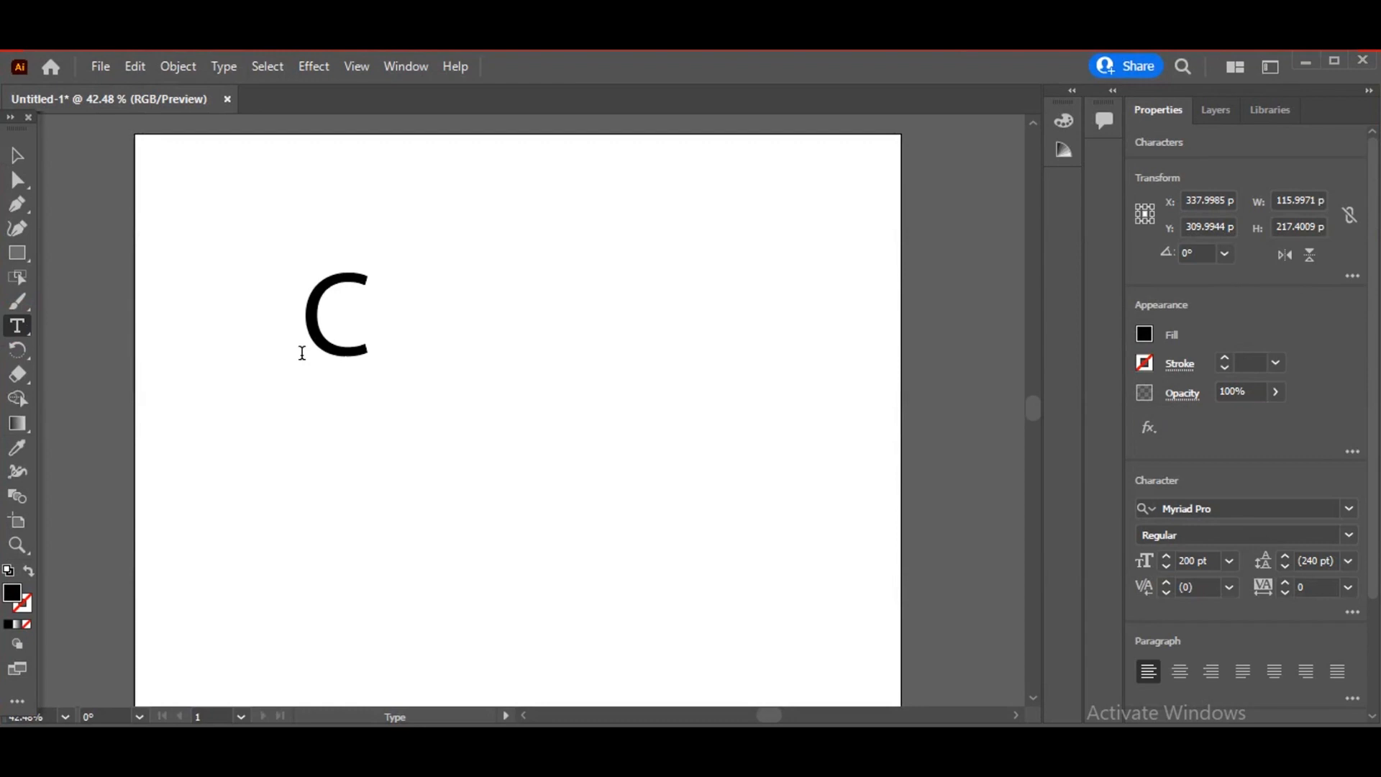
- Complete the text "CN" and add a separate text line "CARTOON NETWORK" beneath it
text(N)
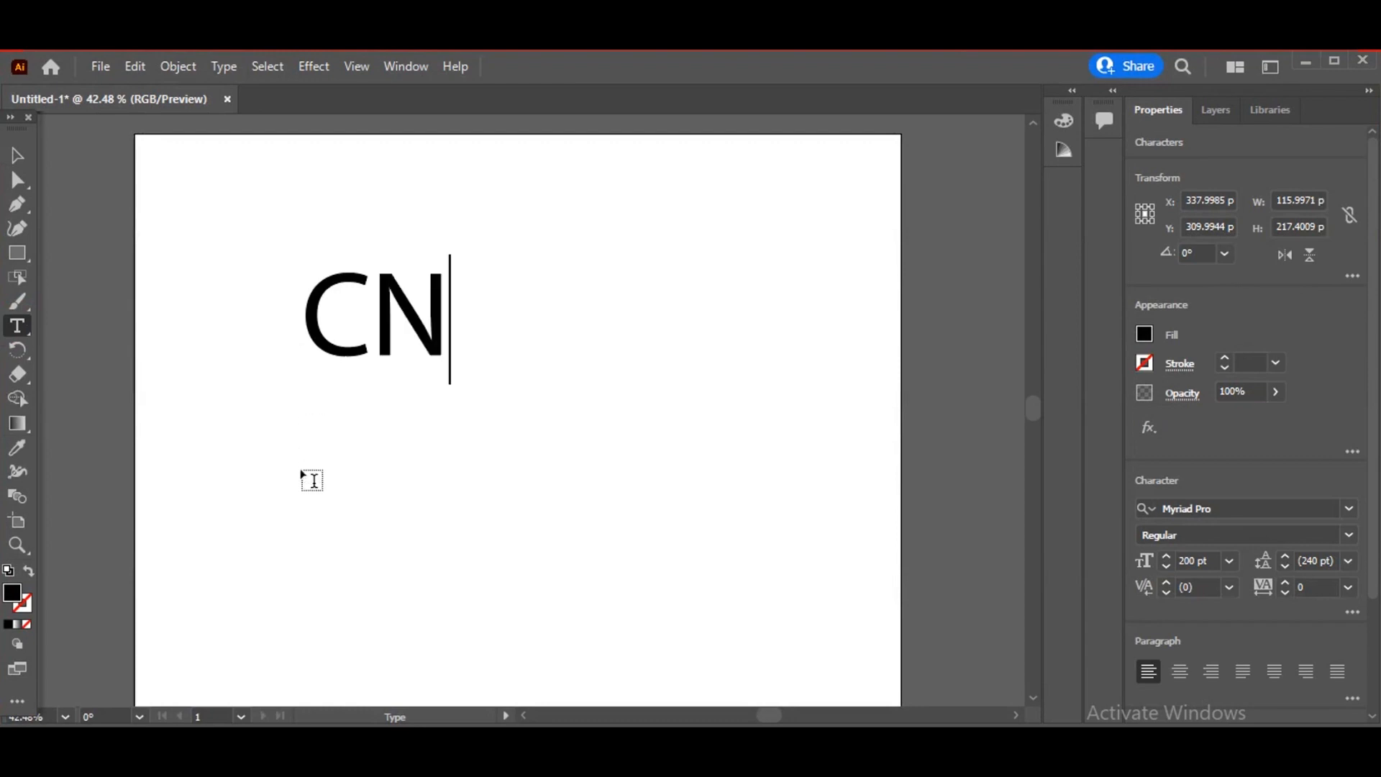
click(301, 471)
click(300, 469)
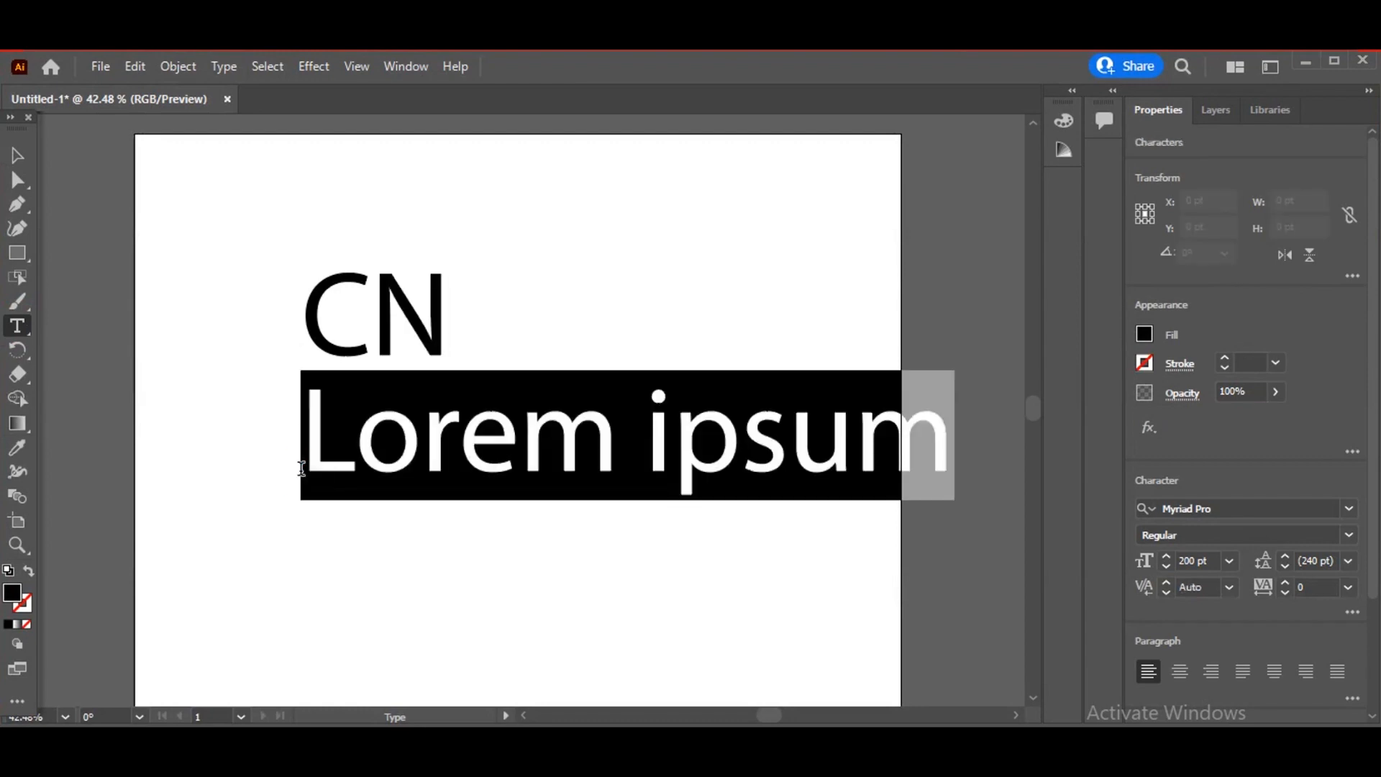
text(CARTOO)
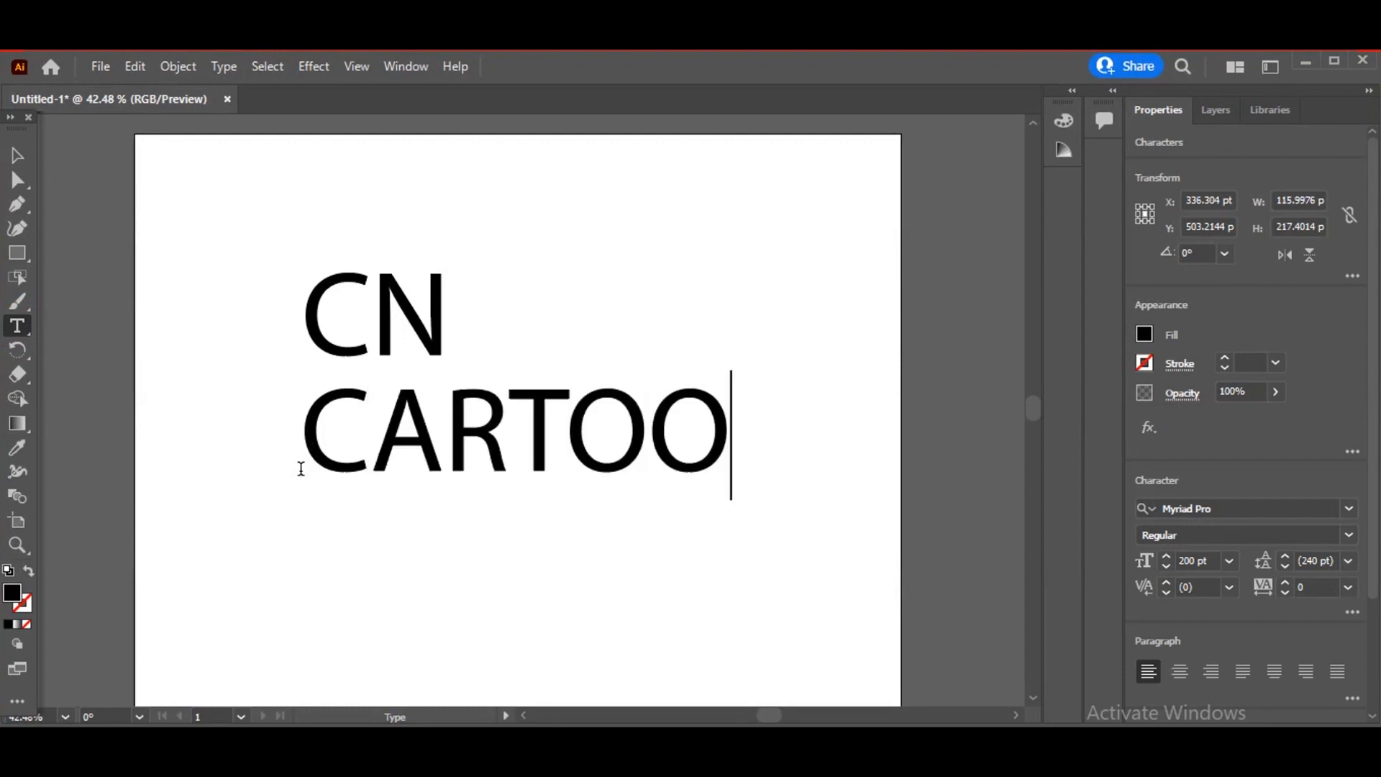
text(N NET)
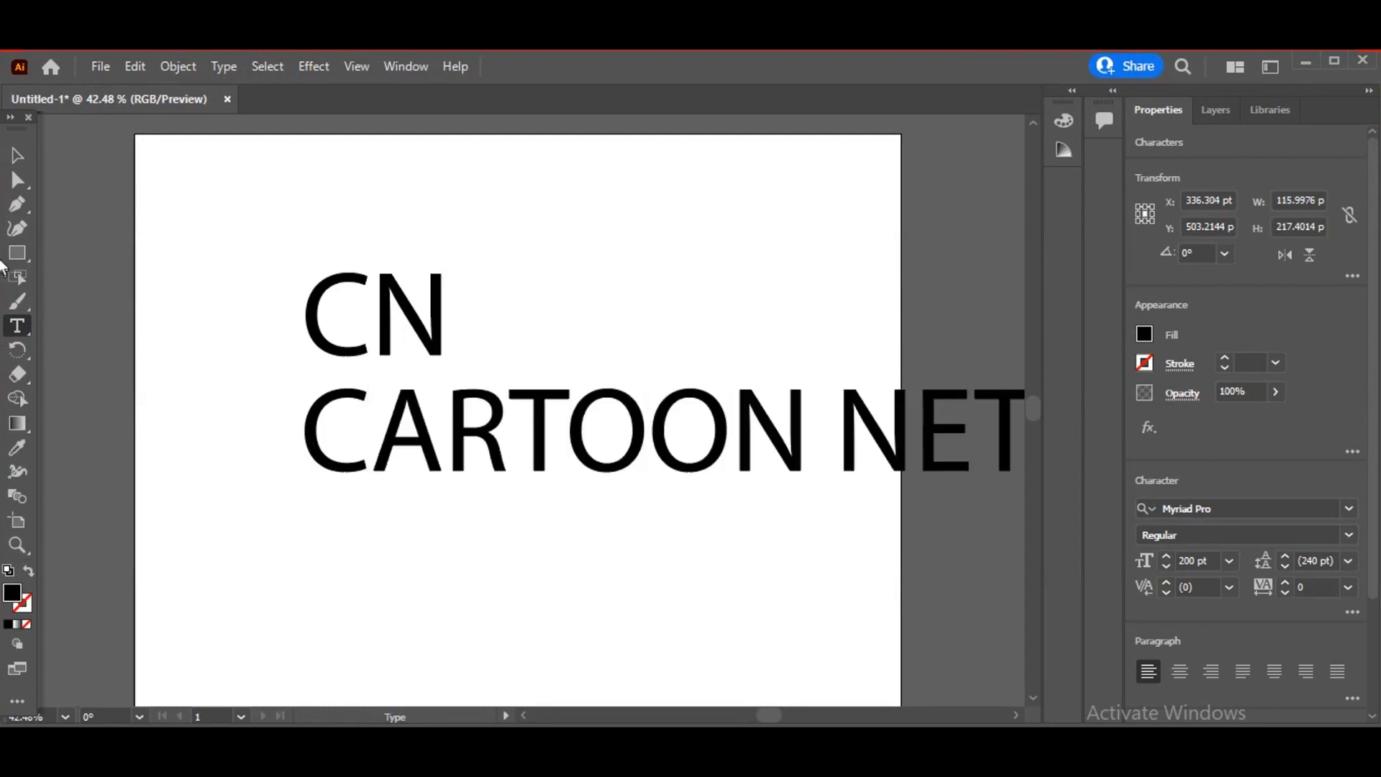
- Reduce the "CARTOON NETWORK" text to 90 pt and place it on the artboard below "CN"
click(17, 155)
drag(565, 476, 343, 514)
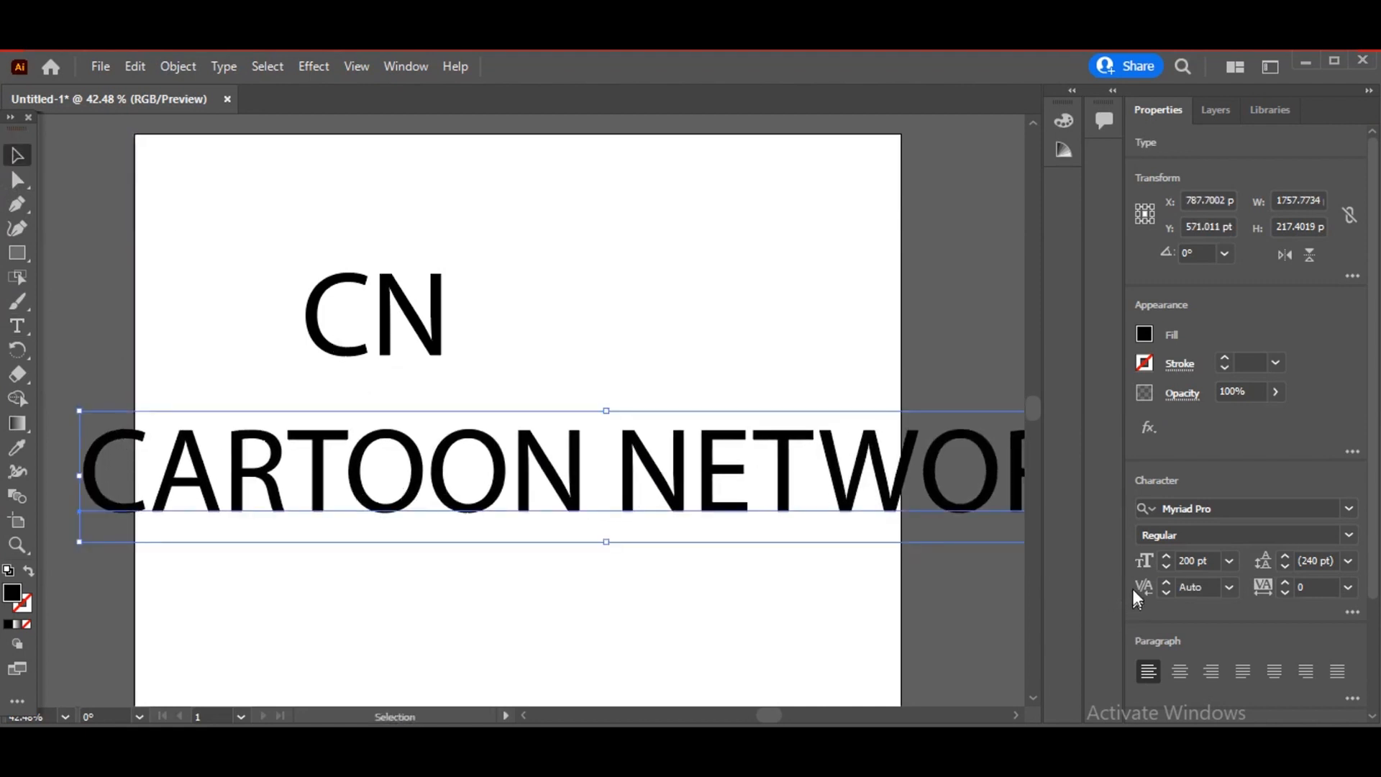
click(1166, 567)
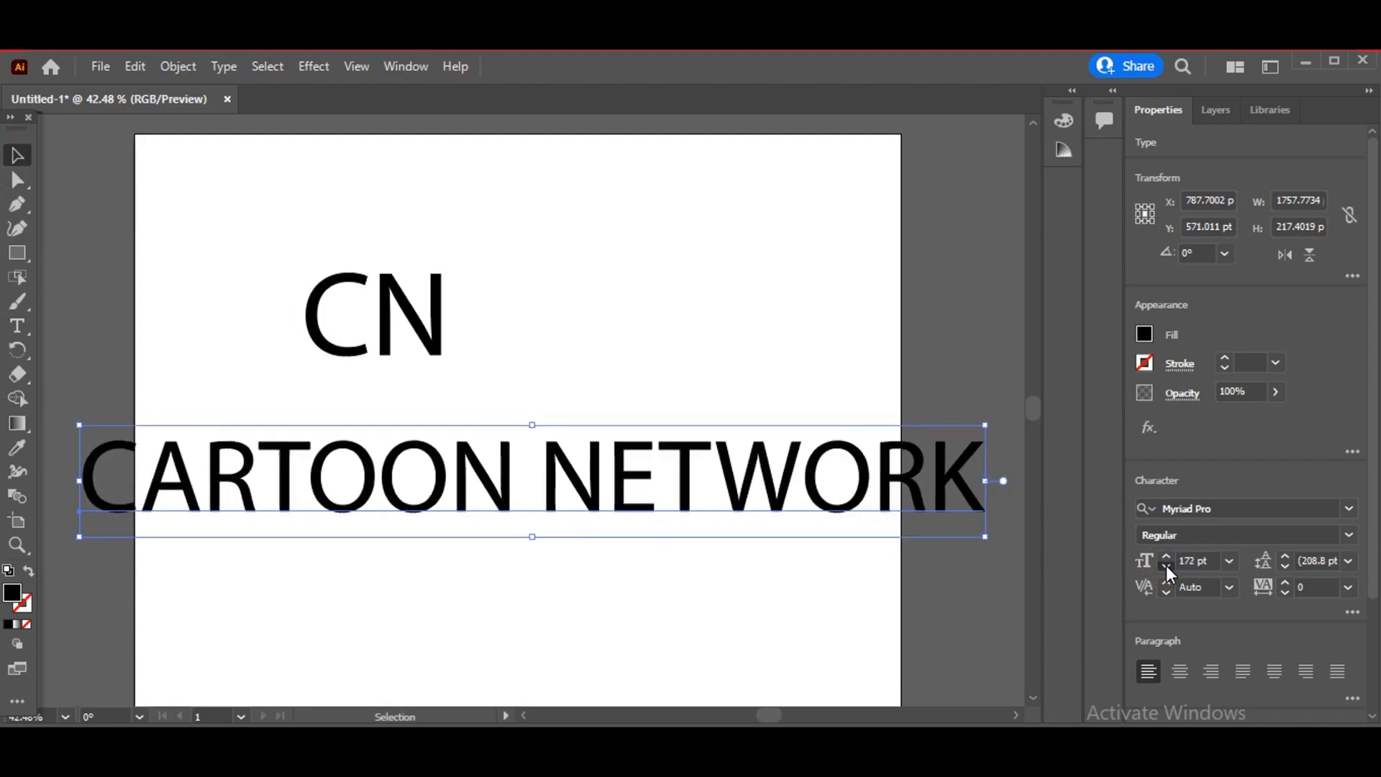
click(1167, 566)
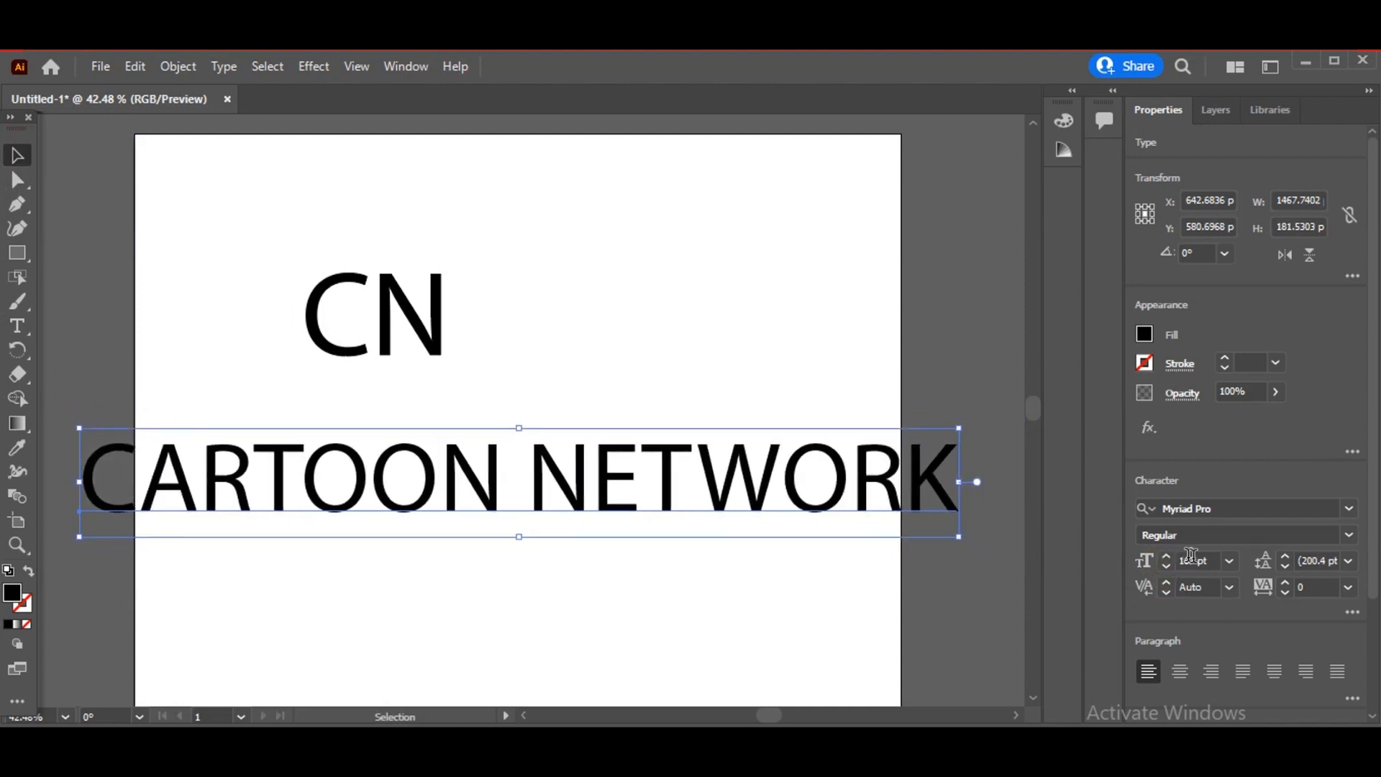
click(1167, 566)
click(1167, 566)
click(1167, 565)
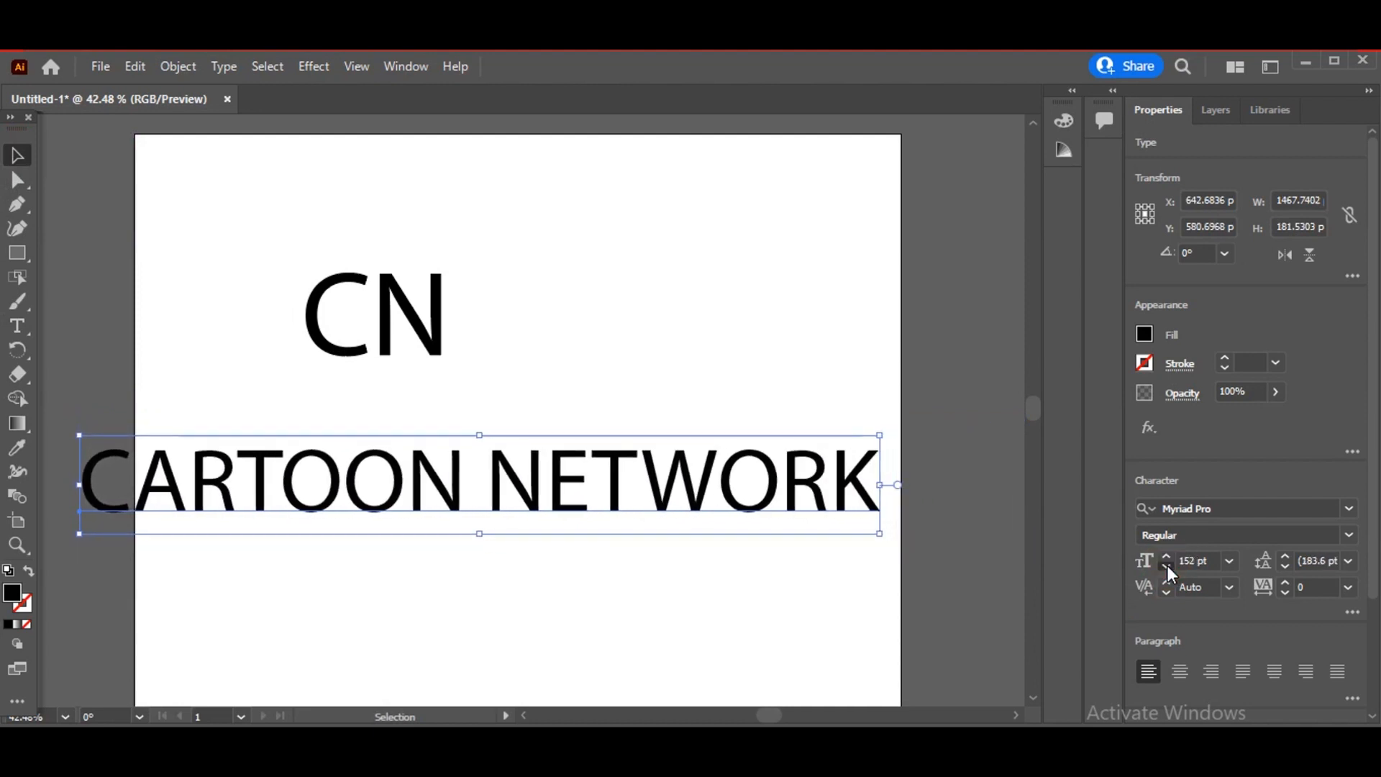
click(1167, 566)
click(1167, 566)
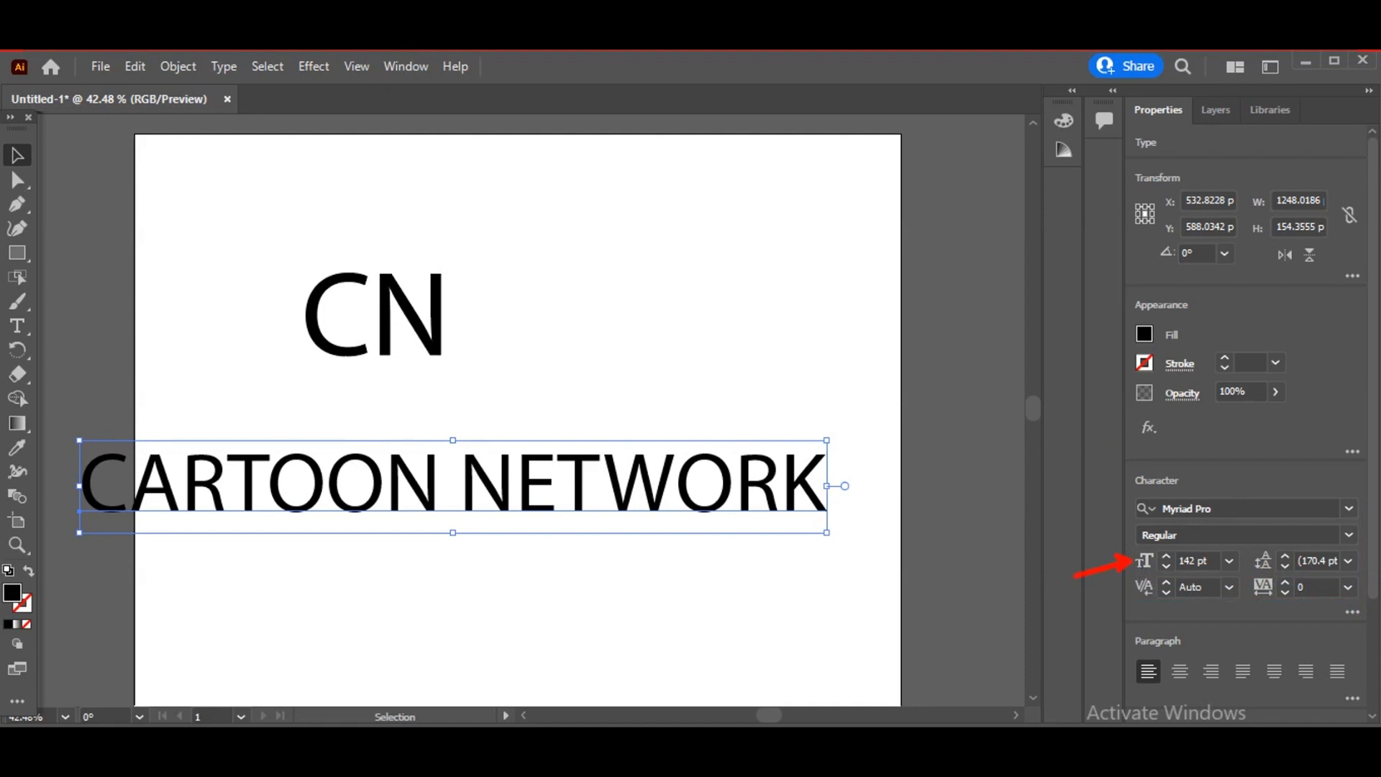
click(1168, 557)
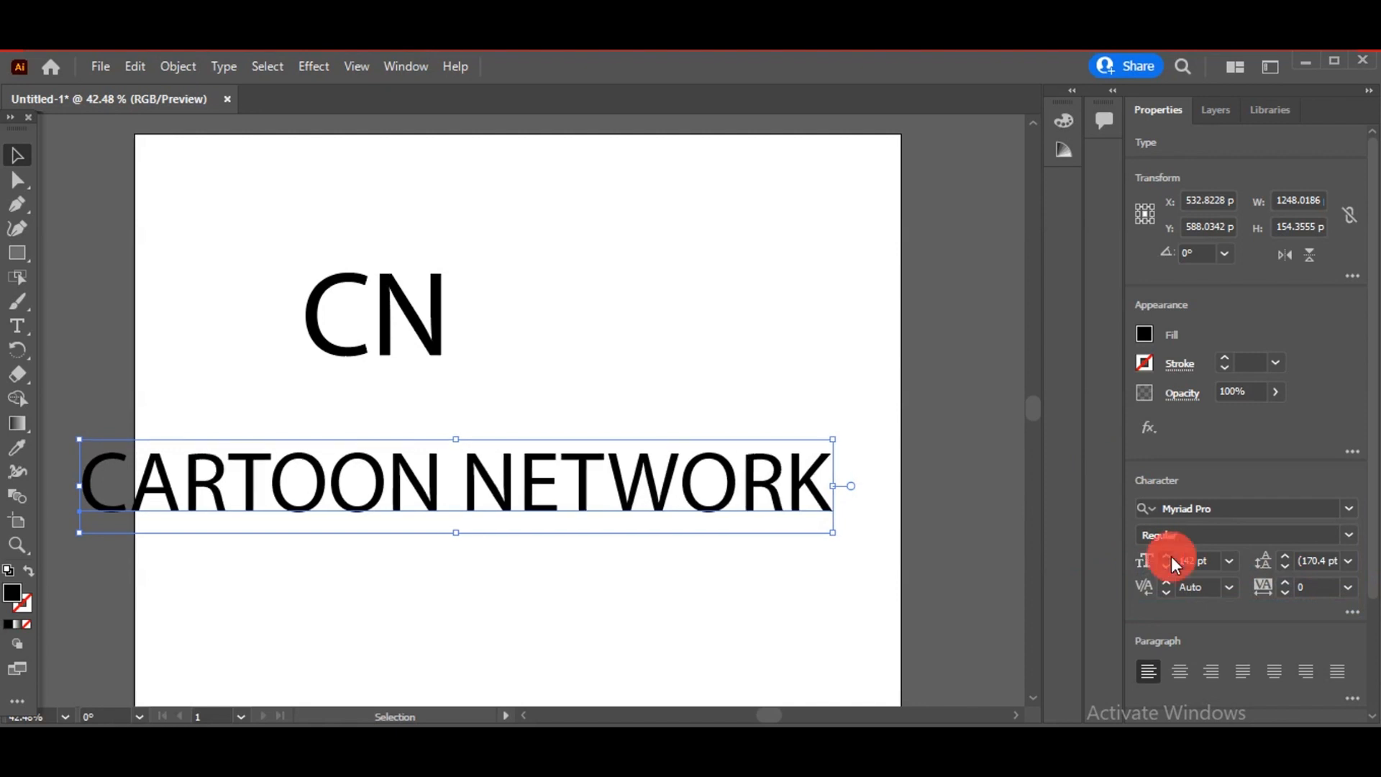
click(1170, 557)
drag(1168, 567, 1164, 565)
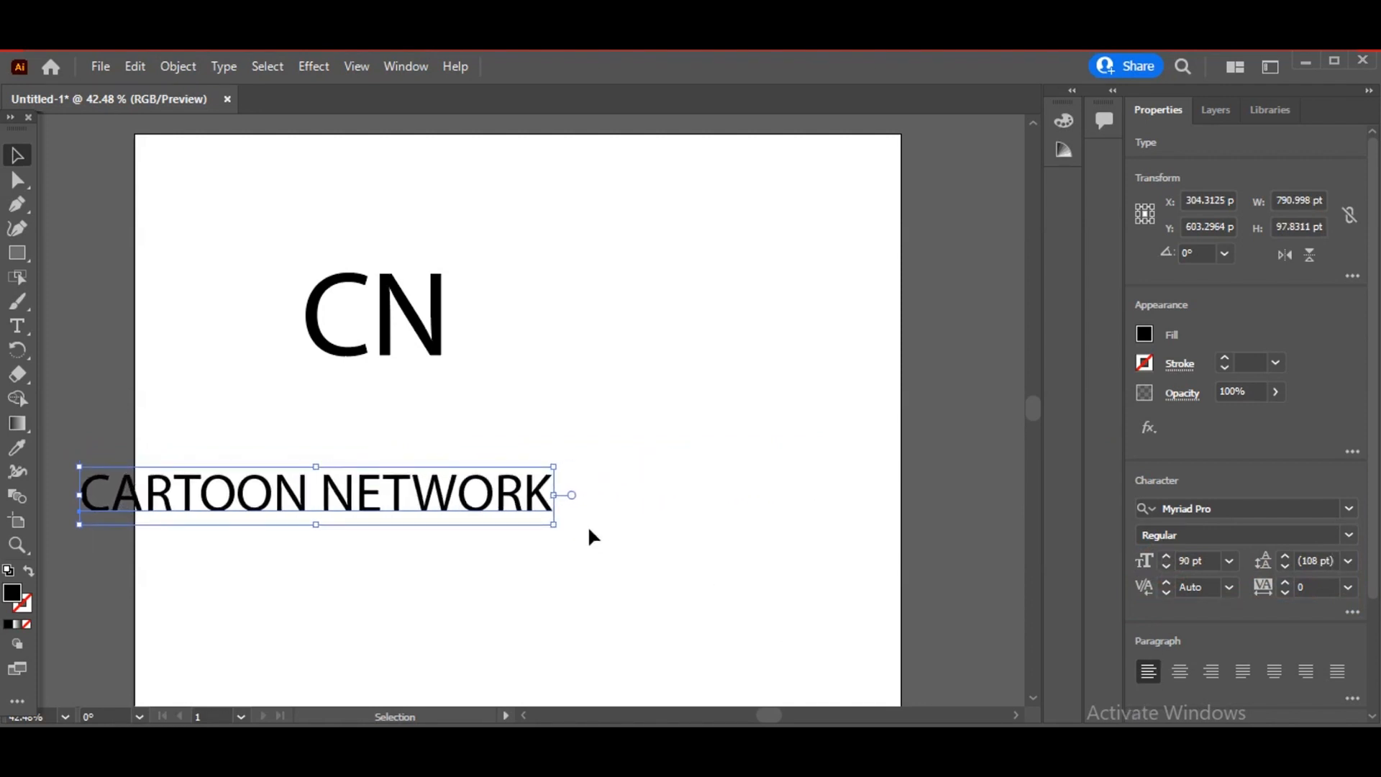
drag(511, 504, 636, 496)
- Change the font of the "CN" text to Cartoon Slam
click(432, 332)
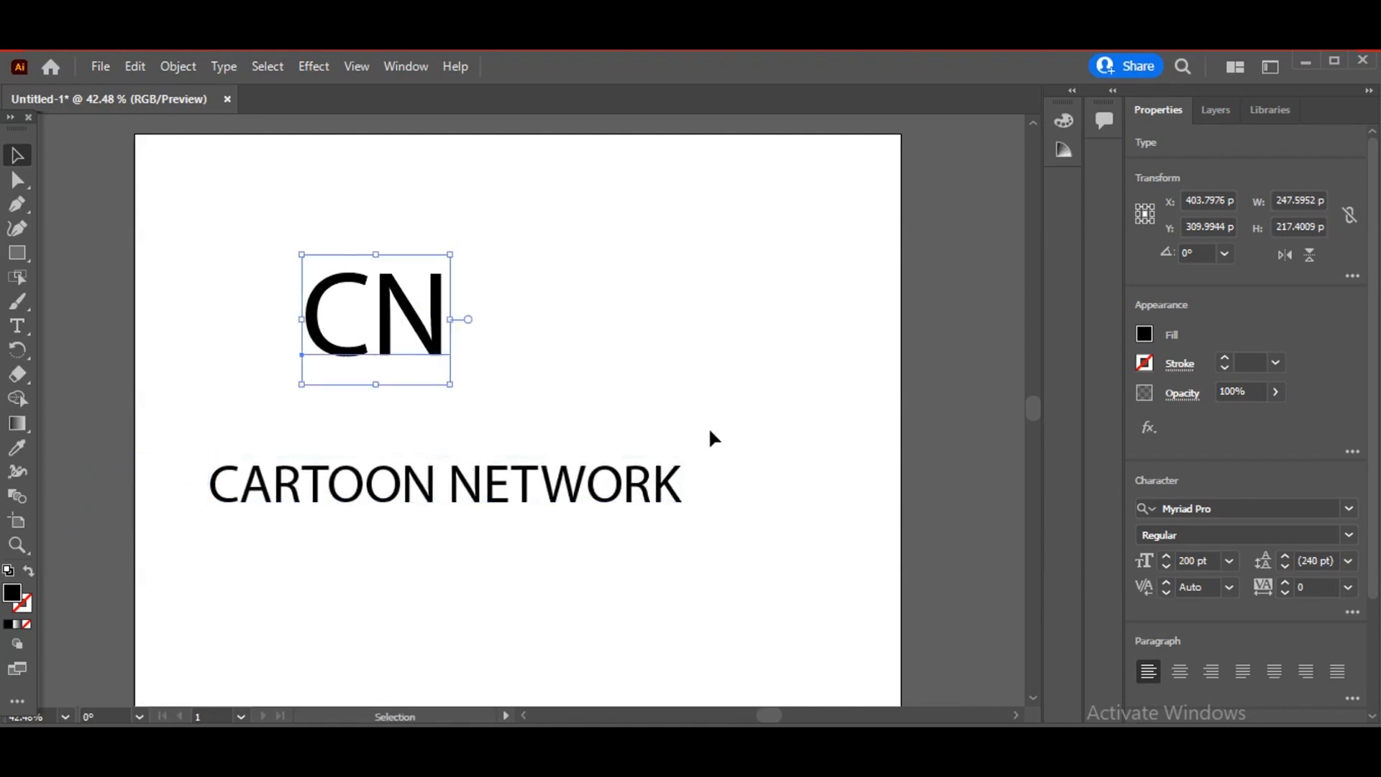
click(1134, 508)
click(1351, 514)
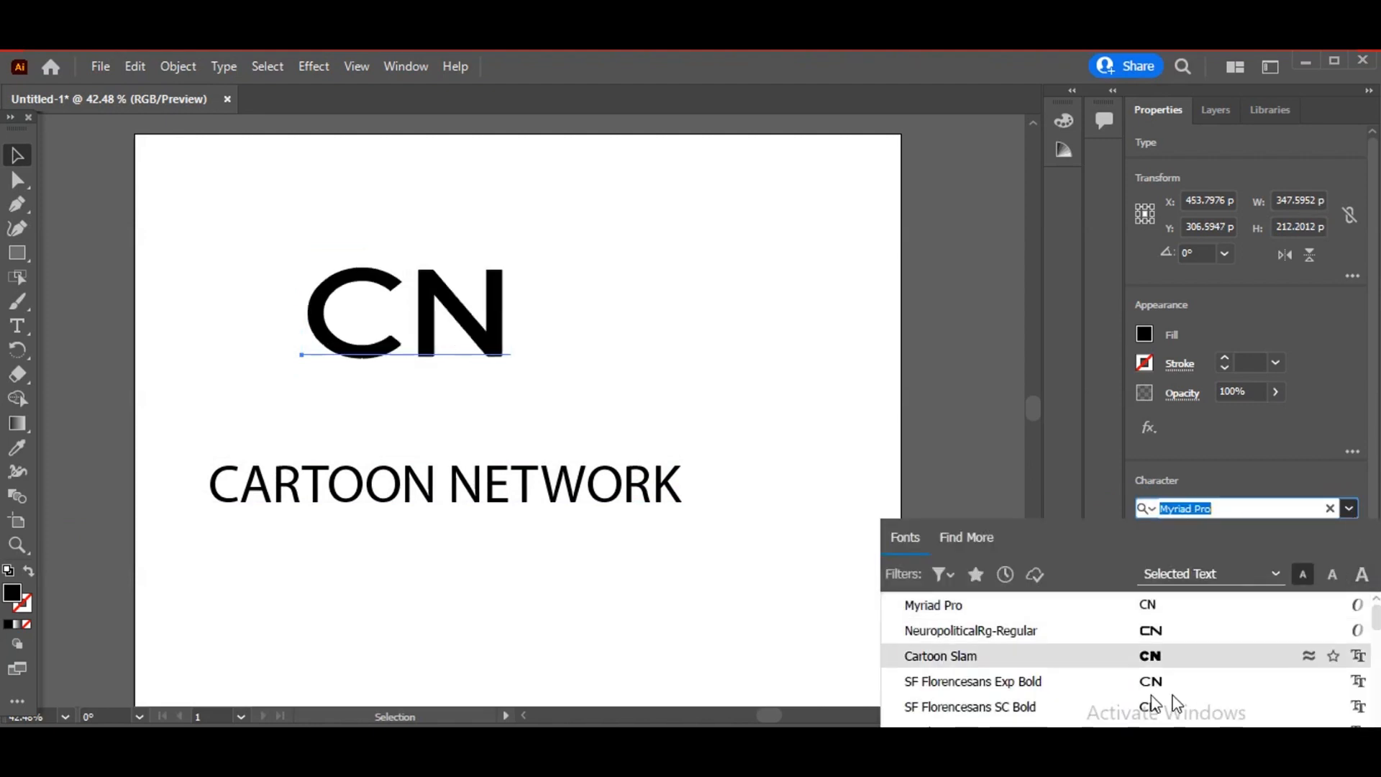
click(1044, 659)
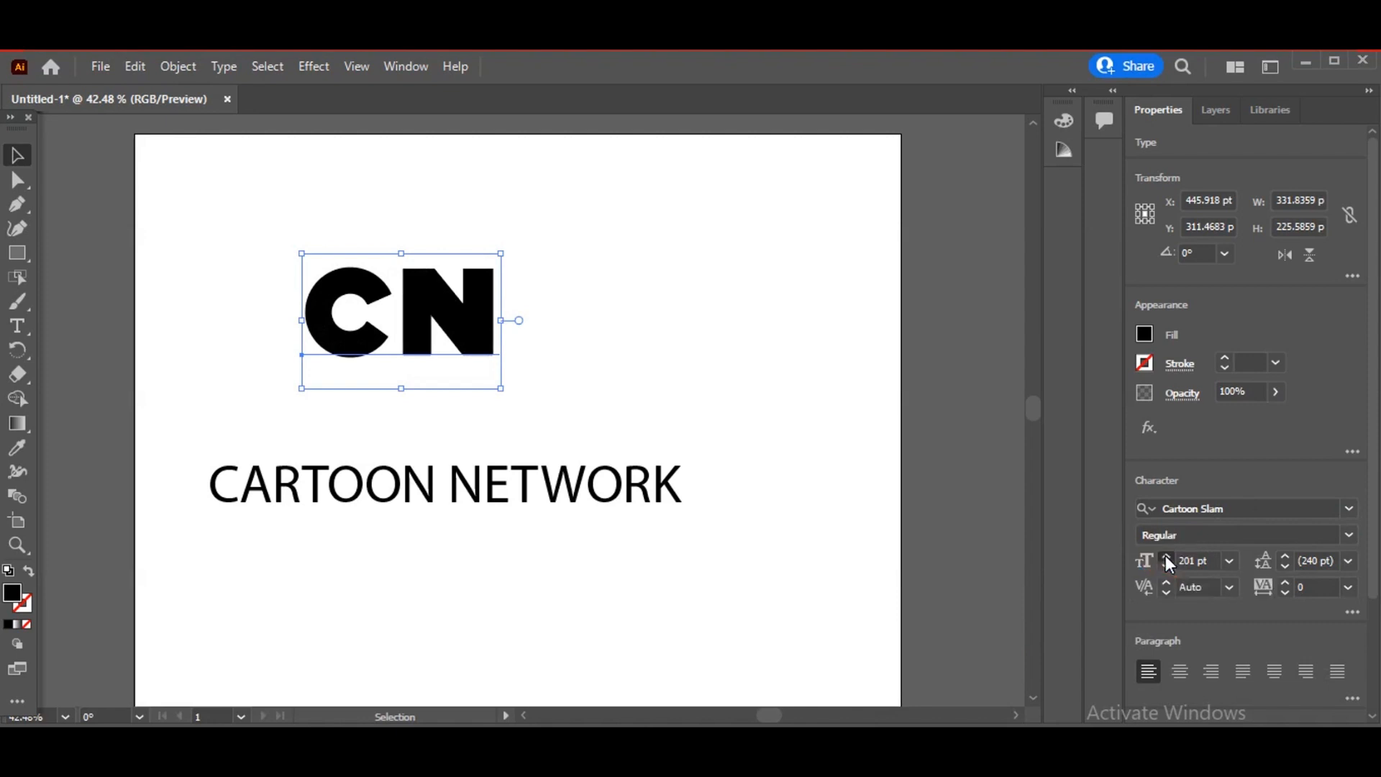
- Enlarge the "CN" text to 300 pt
click(1166, 557)
click(1167, 559)
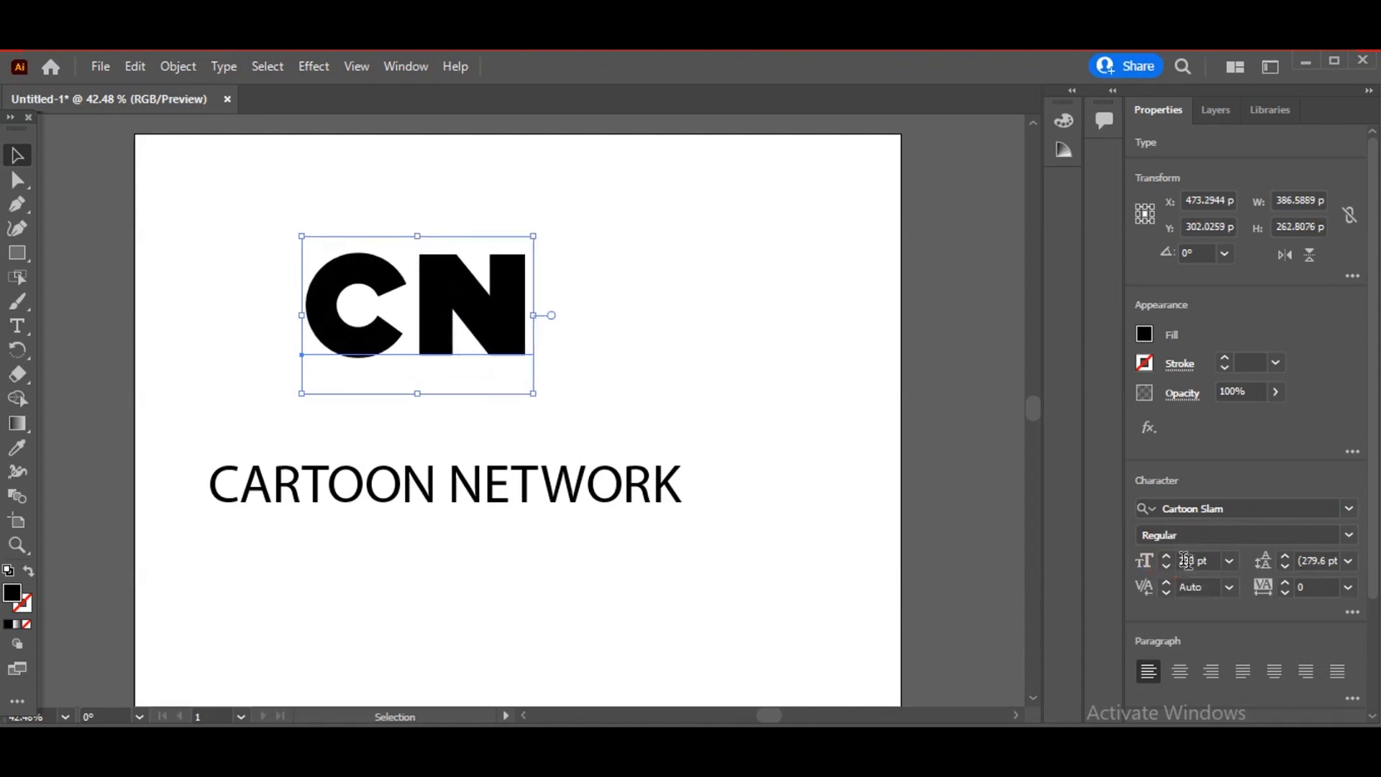
click(1167, 556)
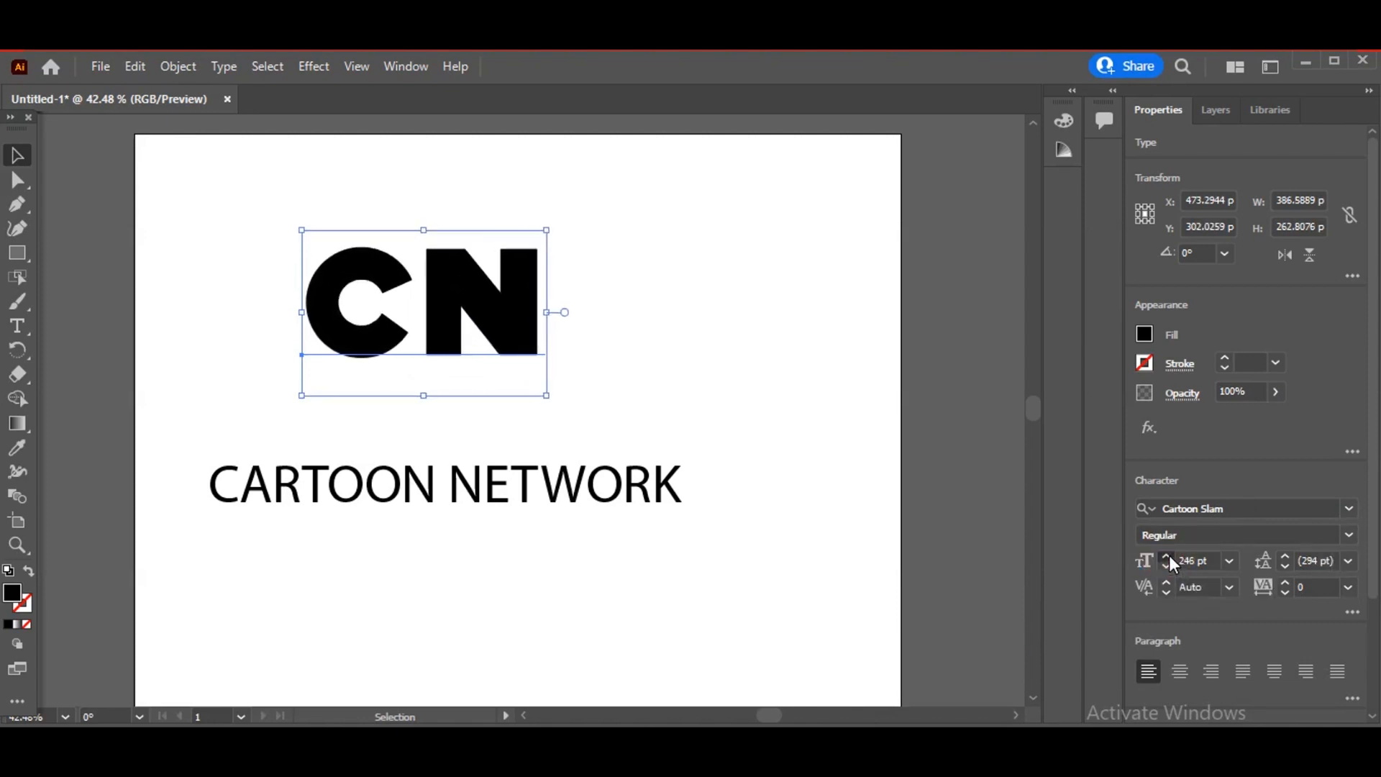
click(1167, 556)
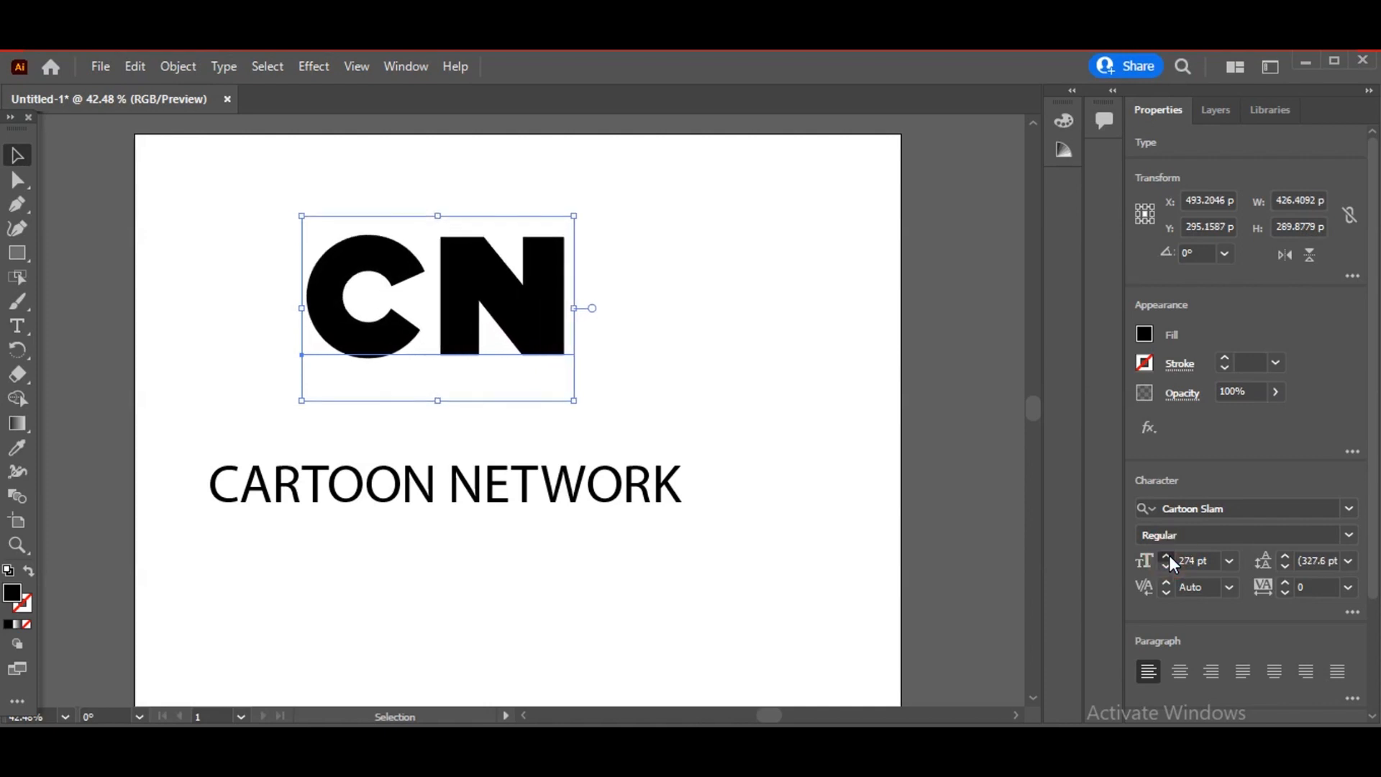
click(1167, 556)
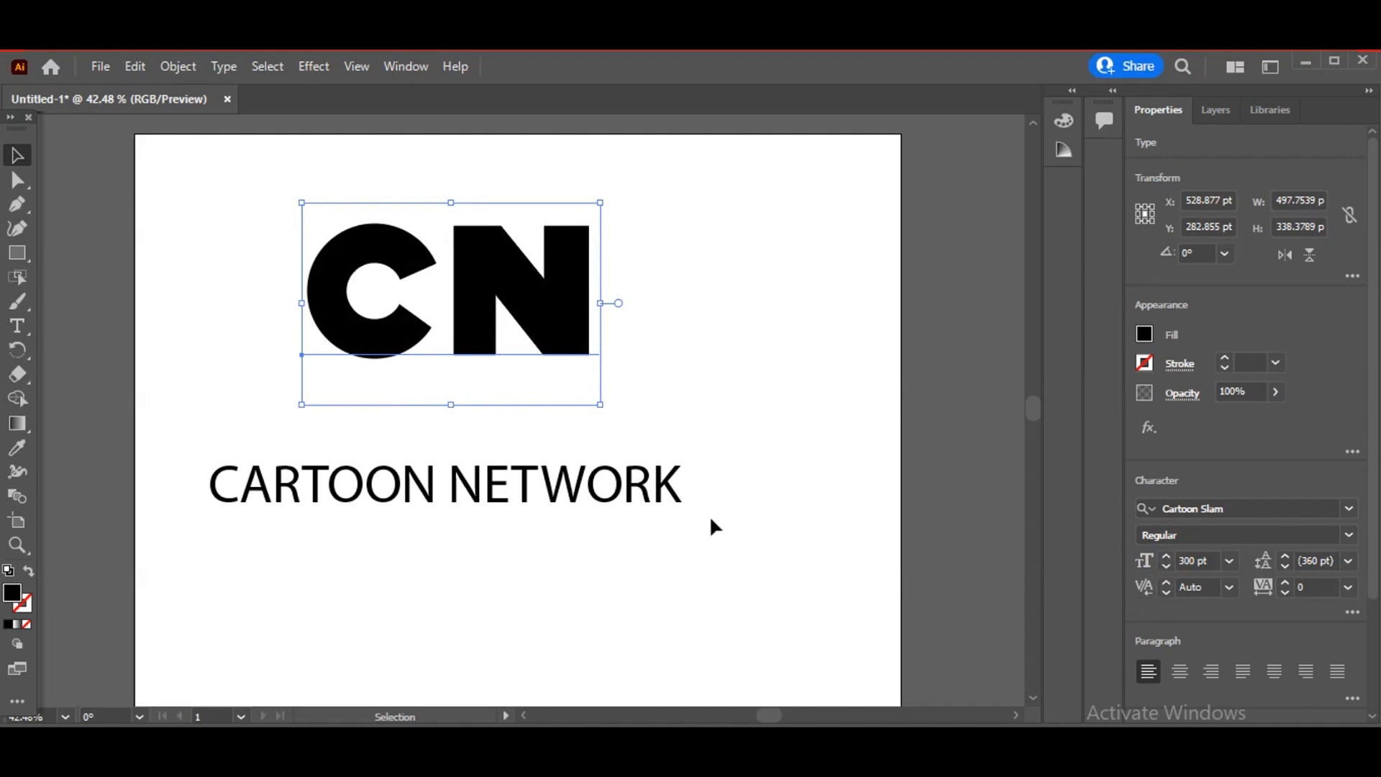
- Shift "CN" and the "CARTOON NETWORK" line slightly down and to the right on the artboard
click(619, 420)
drag(560, 336, 576, 395)
drag(663, 508, 691, 525)
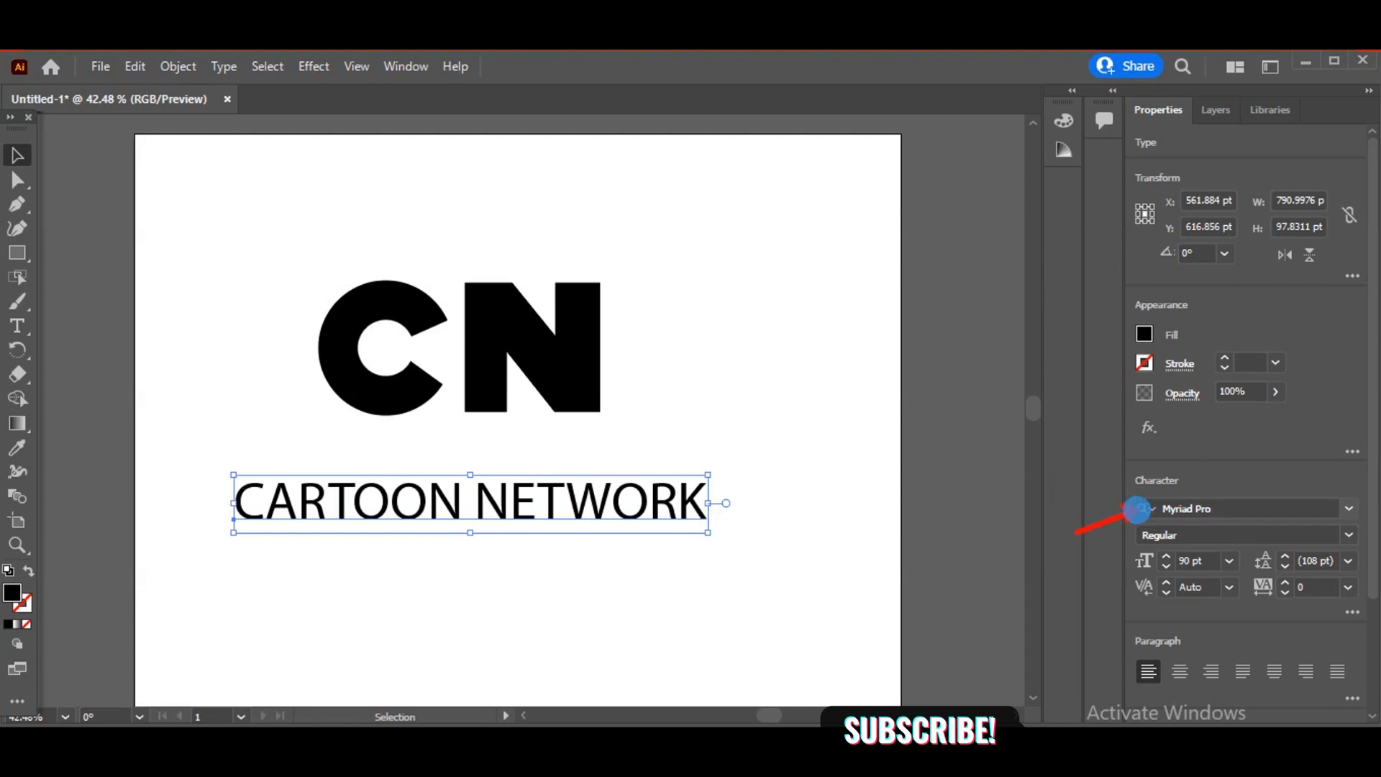
- Set the "CARTOON NETWORK" line in Cartoon Slam at 64 pt and reposition it beneath "CN"
click(1349, 509)
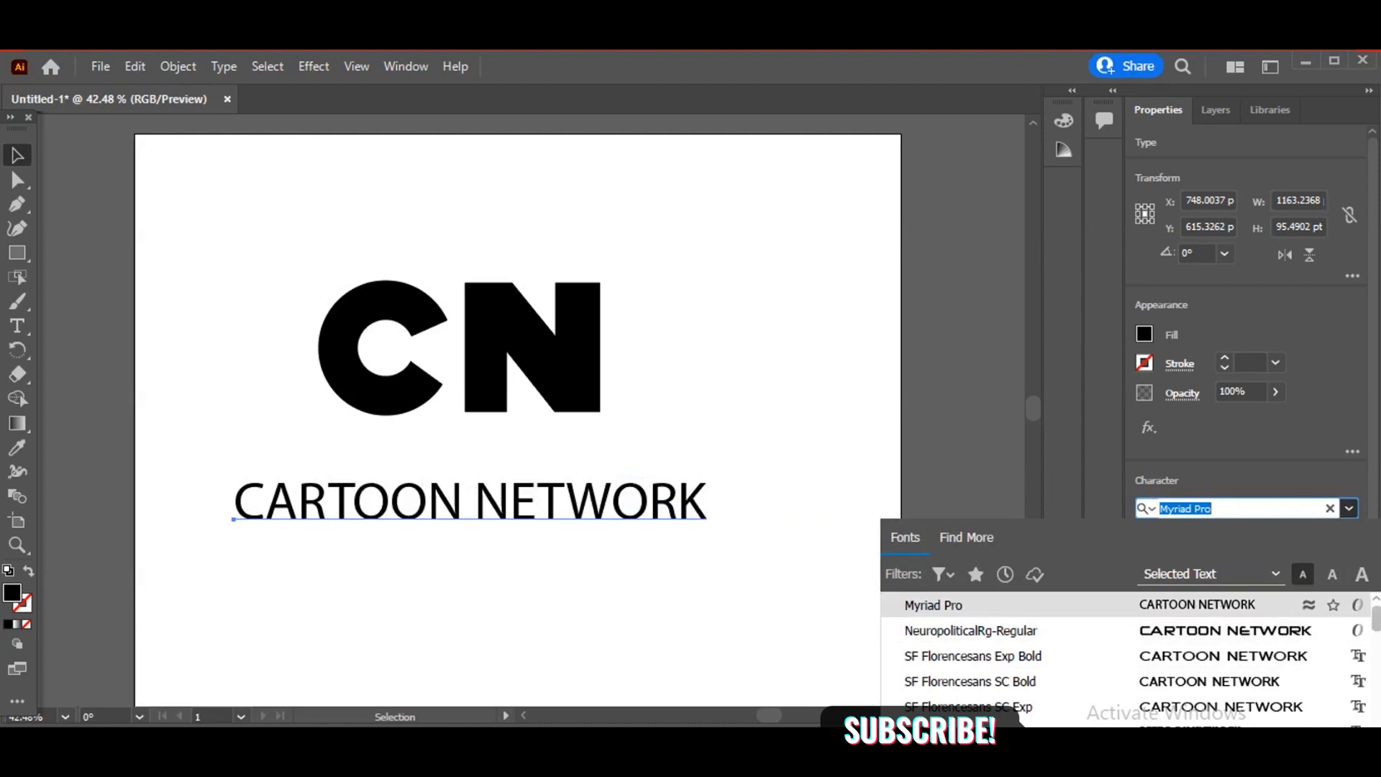
scroll(1126, 653, up, 1)
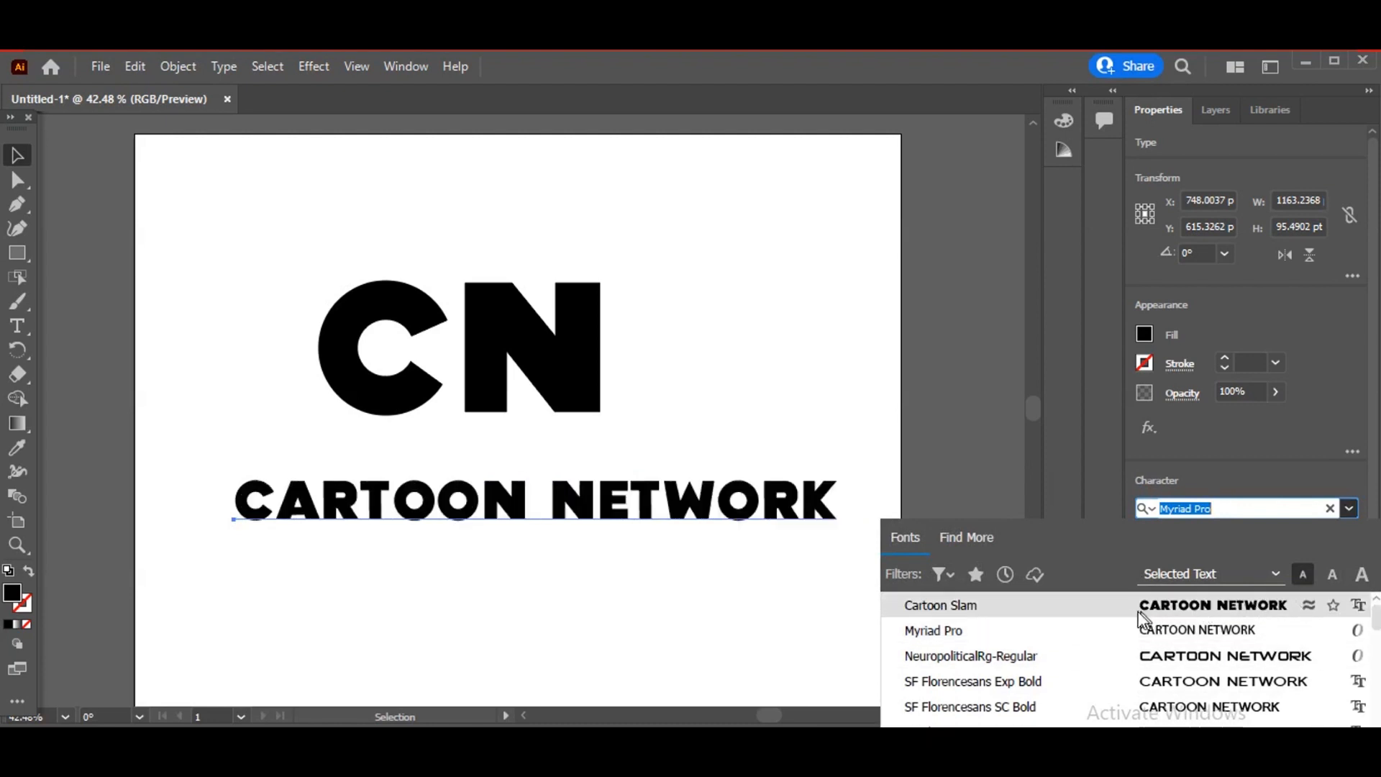
click(978, 612)
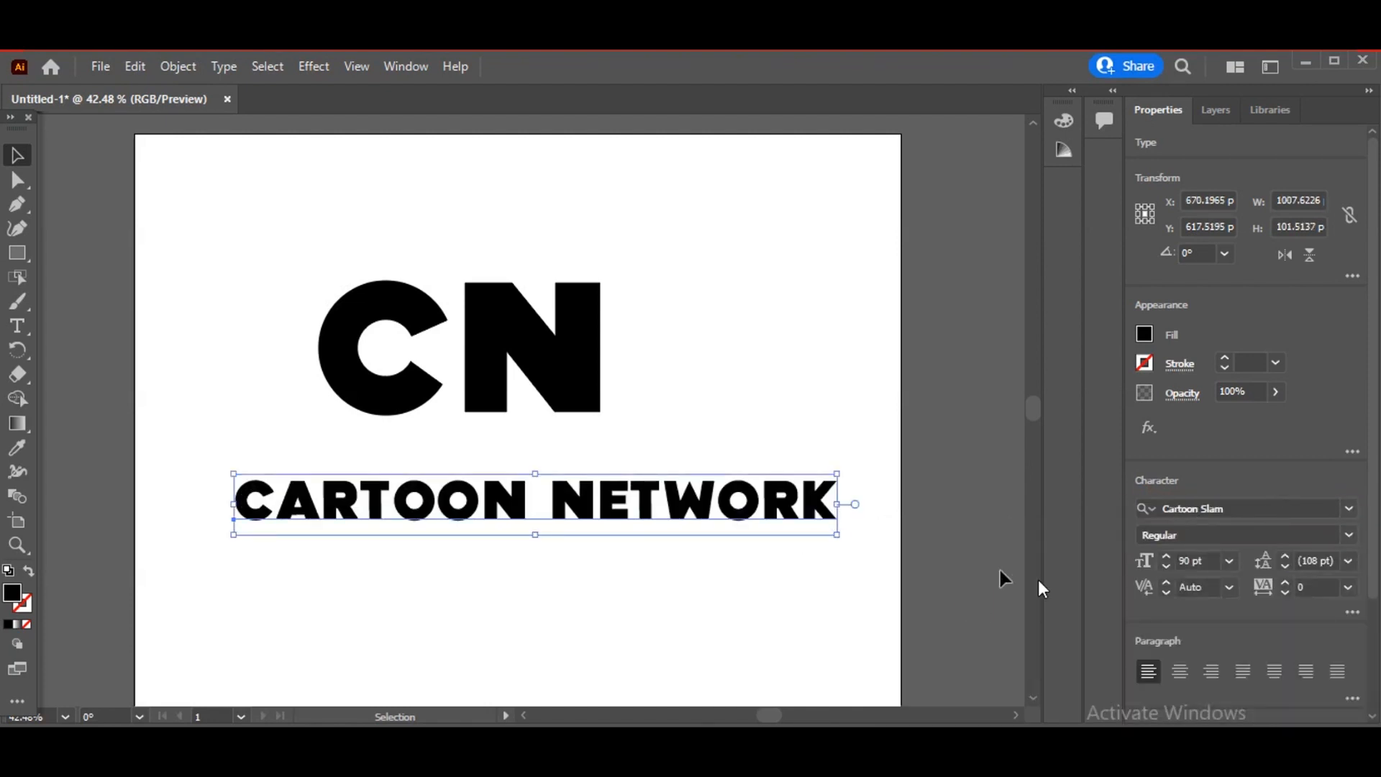
click(1167, 568)
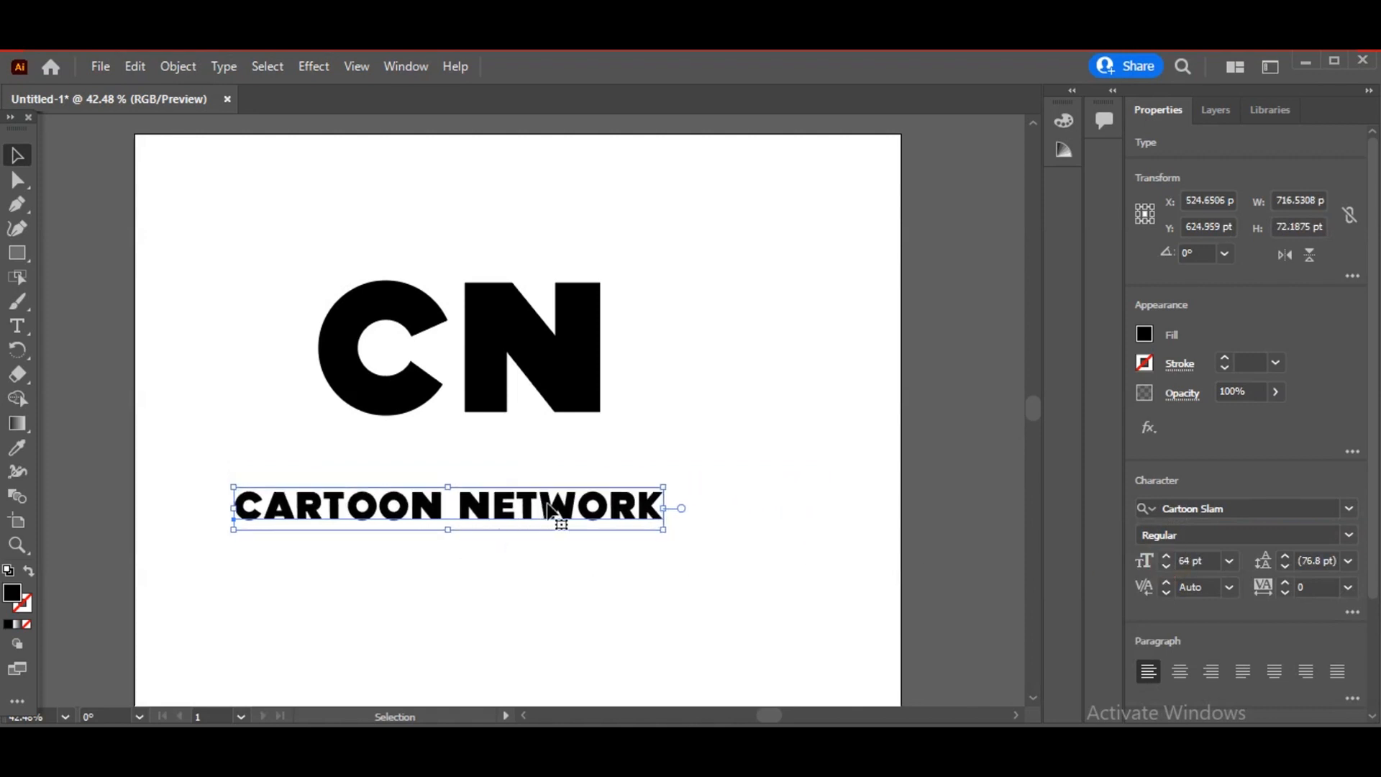
drag(549, 508, 593, 513)
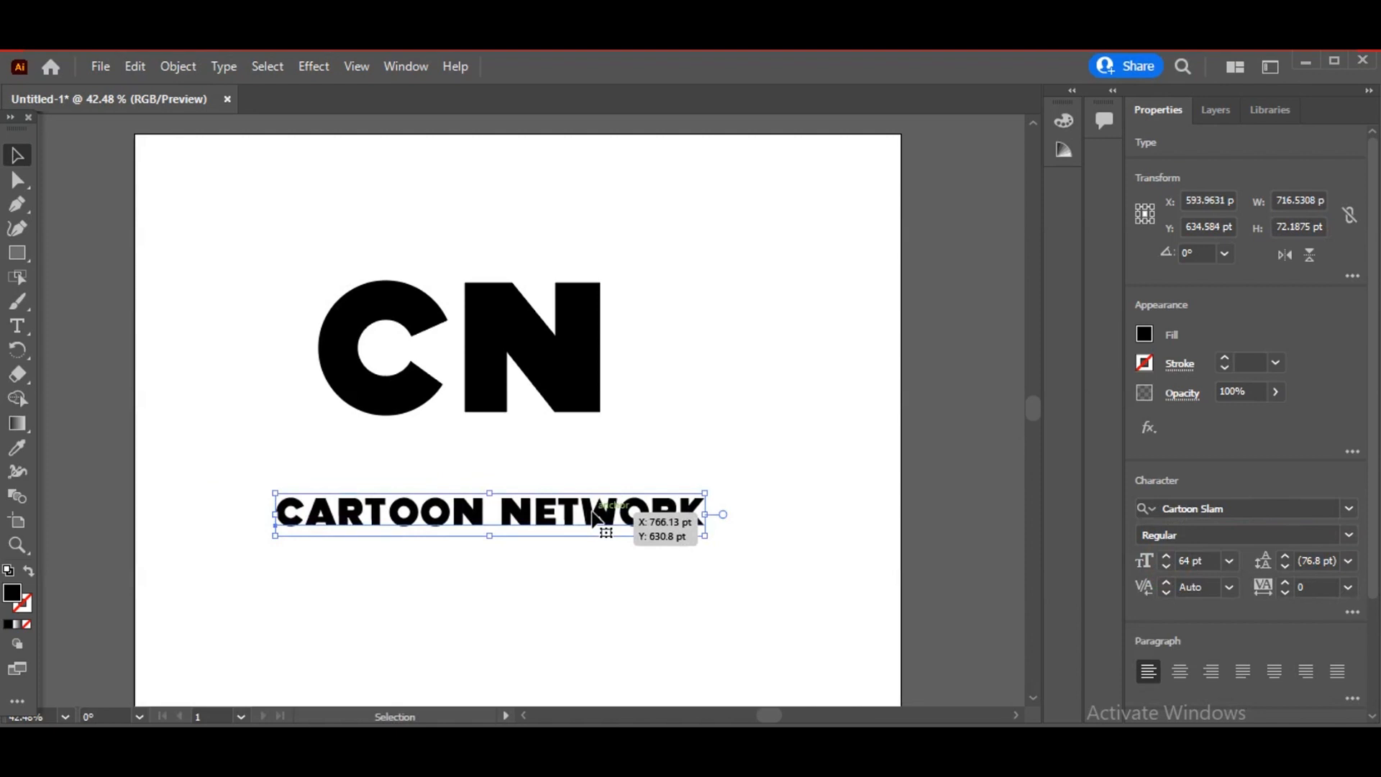
- Enlarge "CN" to 353 pt and move it down closer to the "CARTOON NETWORK" line
click(561, 380)
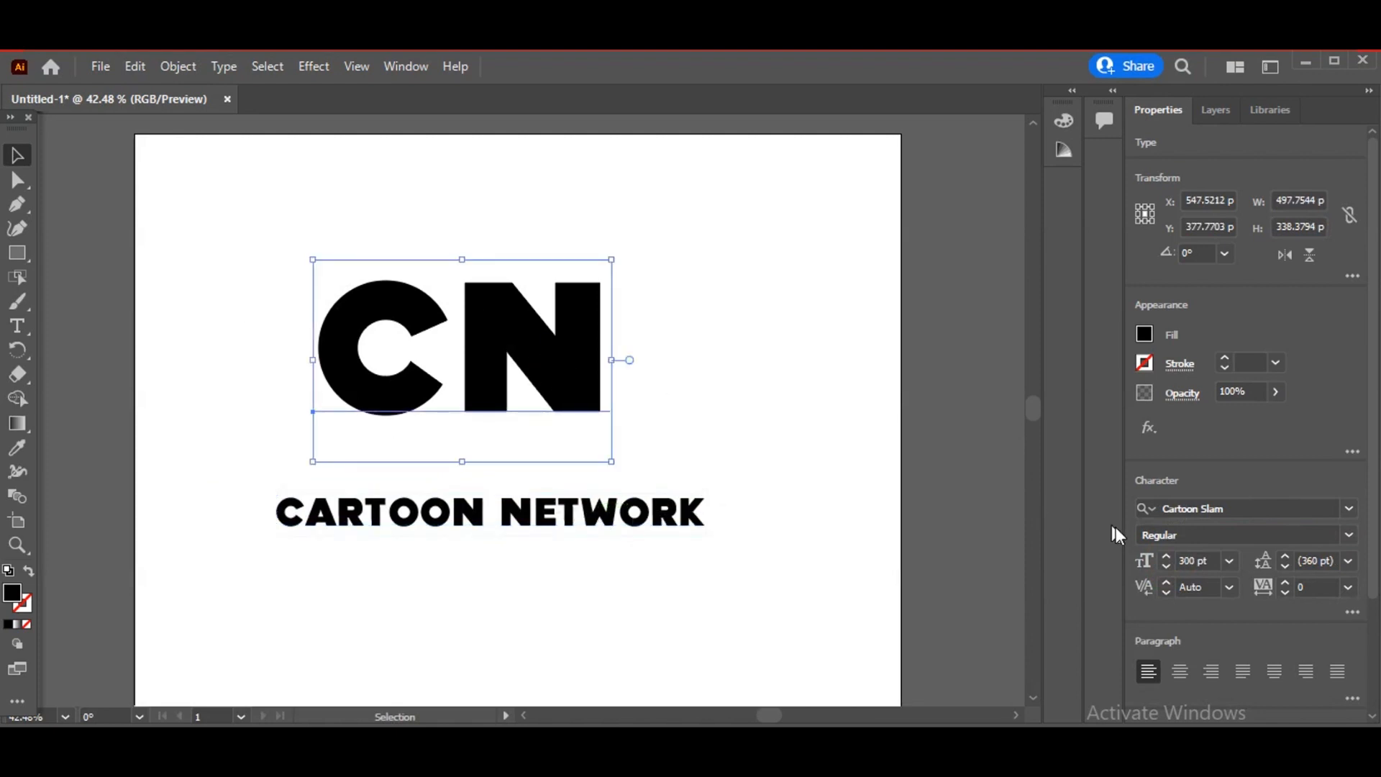
click(1165, 561)
click(1166, 560)
click(1166, 561)
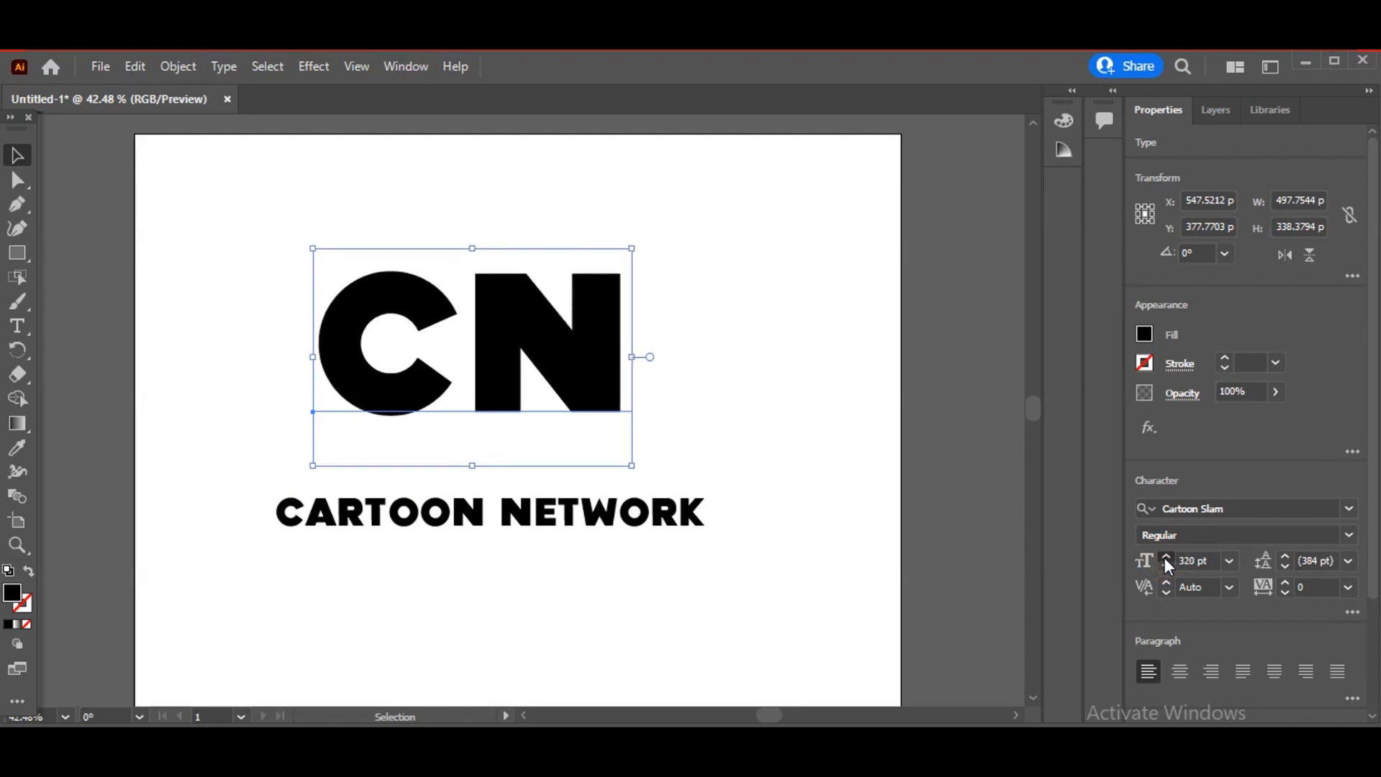
click(1166, 560)
click(1166, 561)
click(1165, 560)
click(1165, 560)
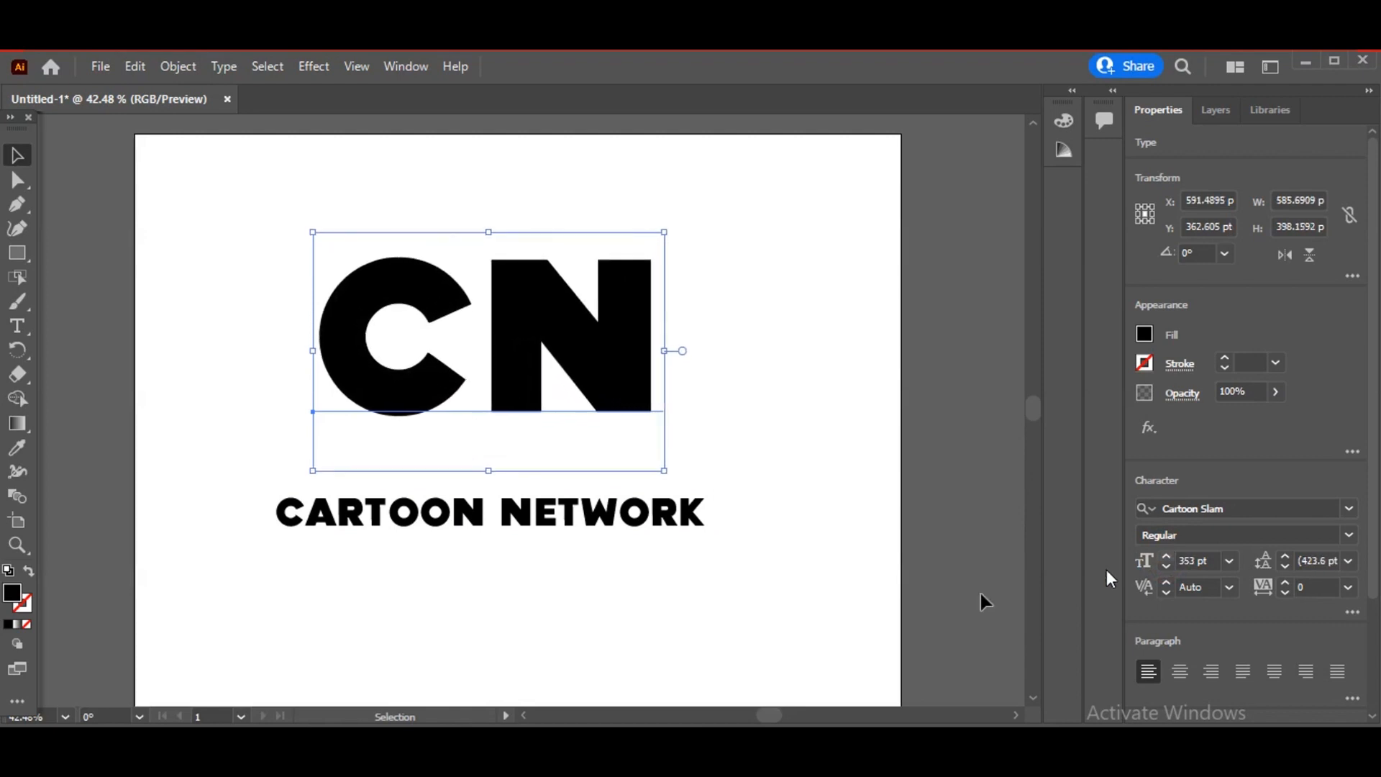
drag(595, 378, 612, 413)
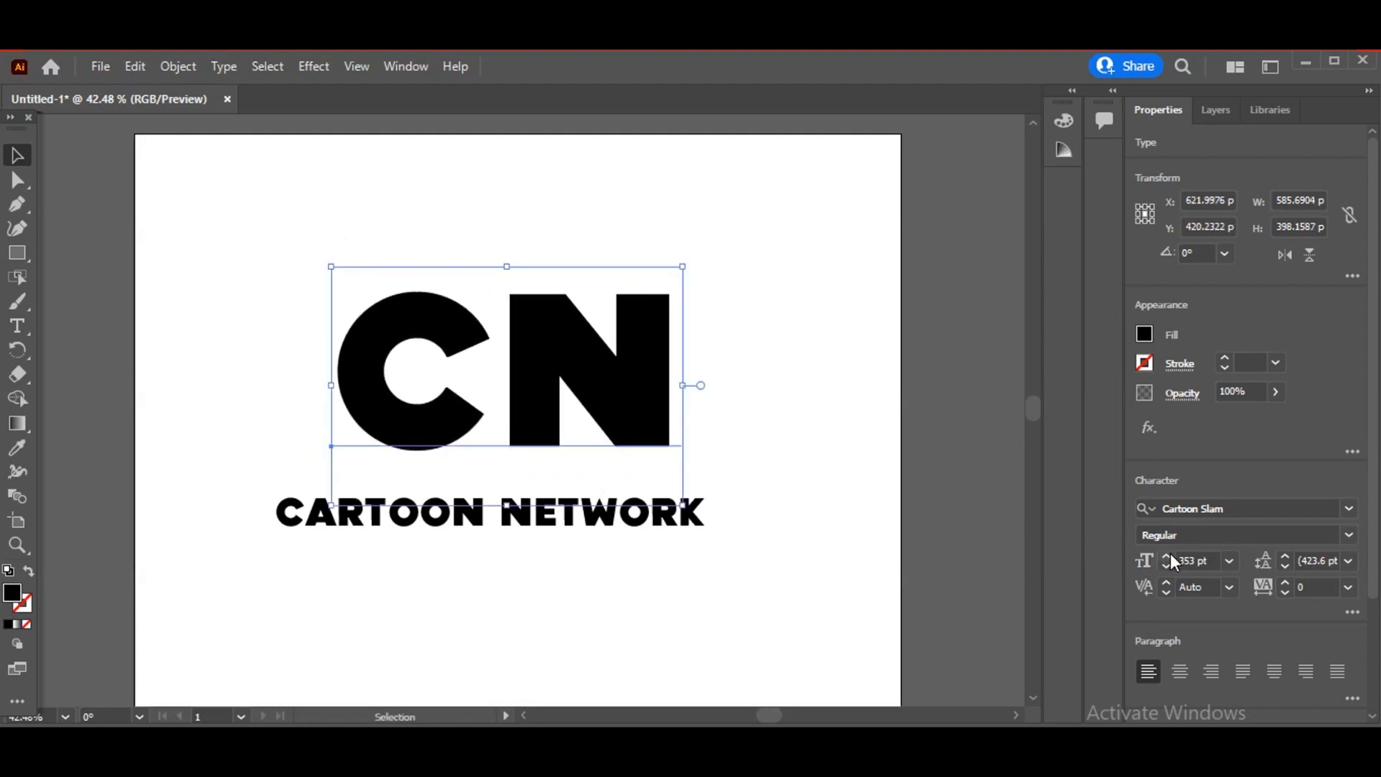
- Enlarge "CN" beyond 410 pt and align it directly above "CARTOON NETWORK" so it nearly spans that line's width
click(1167, 557)
click(1167, 556)
click(1166, 556)
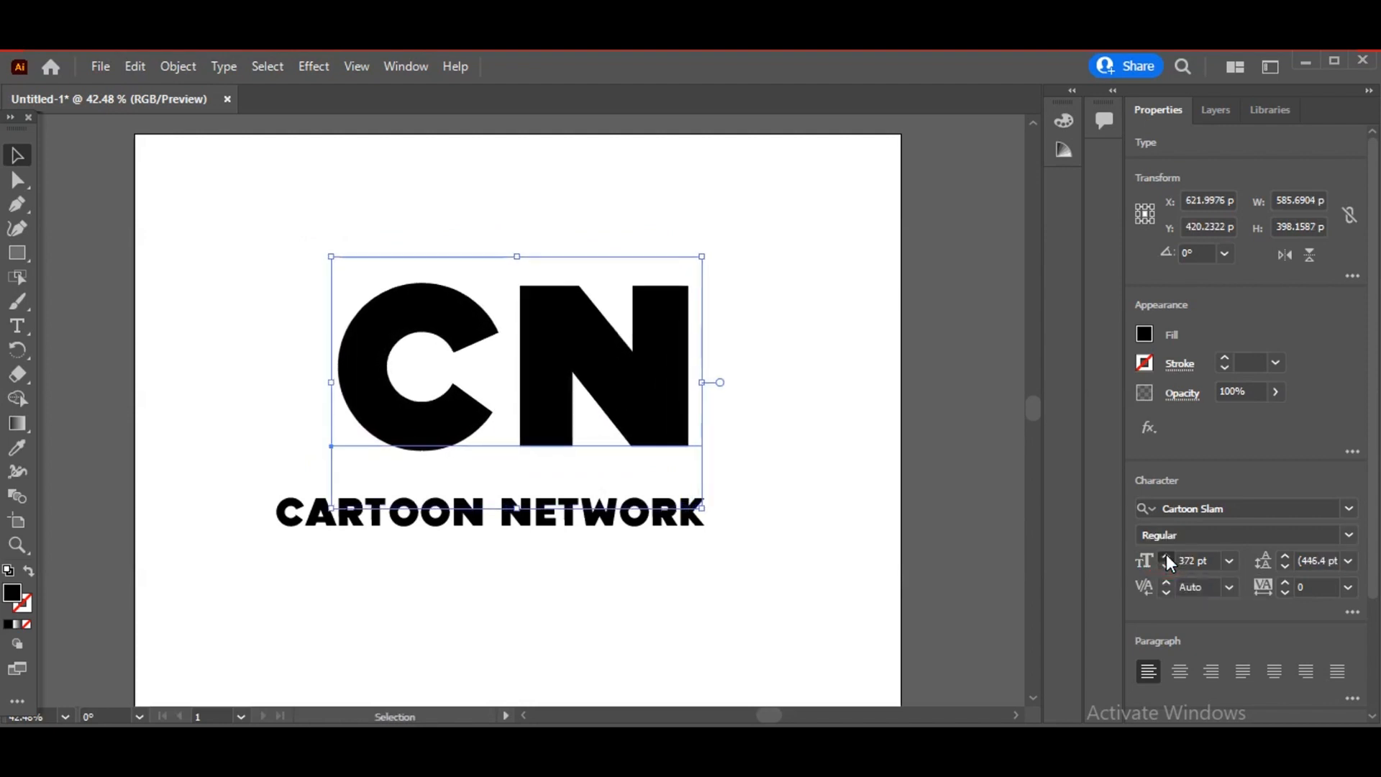
click(1167, 557)
click(1167, 556)
click(1167, 556)
click(1166, 557)
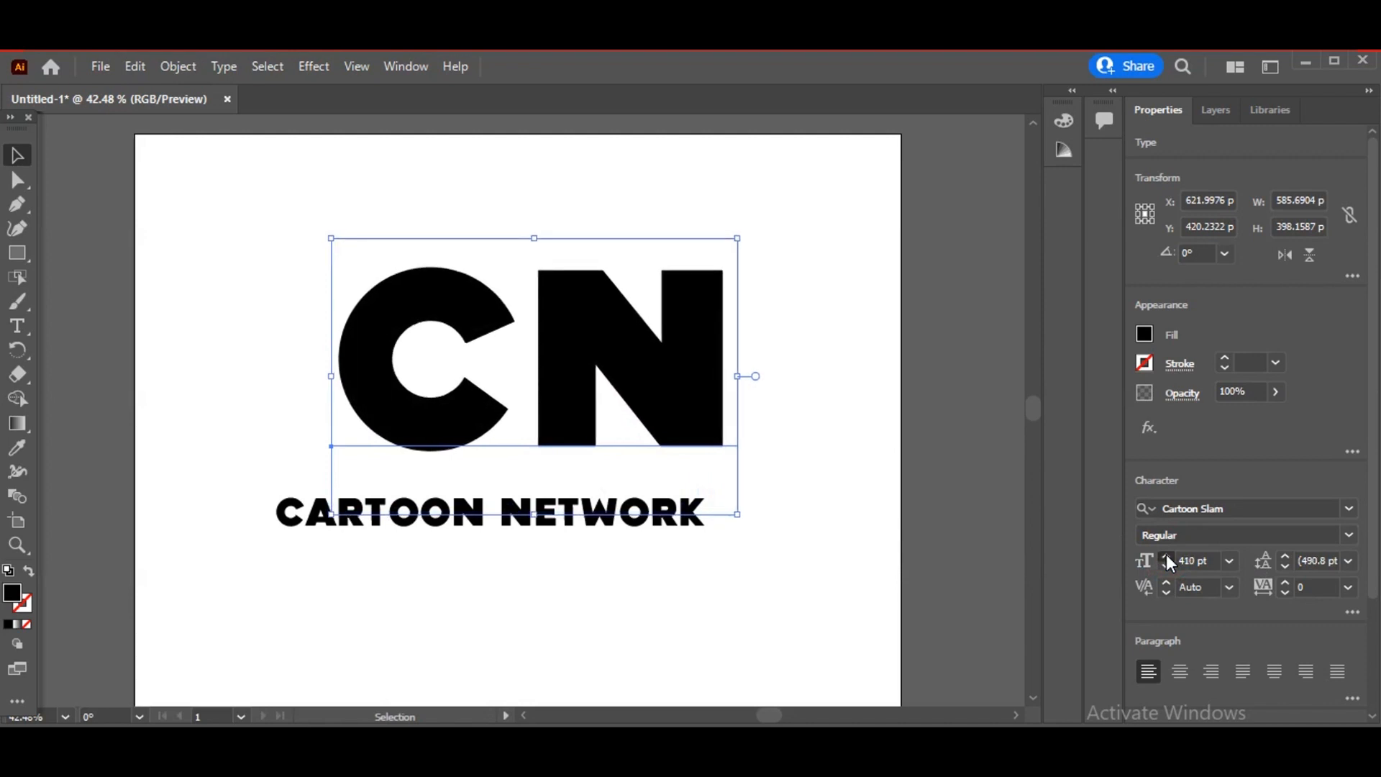
click(1166, 556)
click(1166, 556)
drag(620, 364, 559, 389)
click(191, 327)
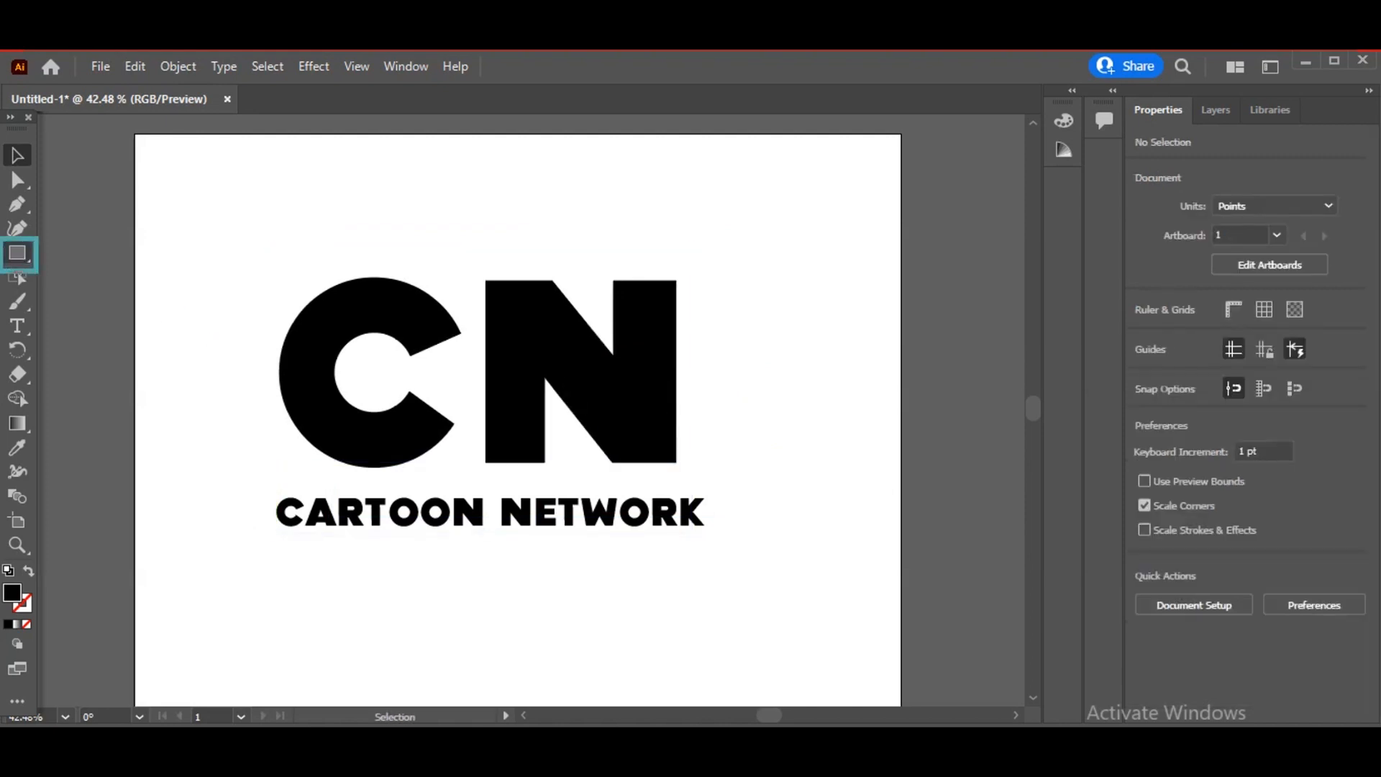
- Draw a black-filled rectangle about 388 by 369 pt covering the letter C
click(21, 256)
click(23, 252)
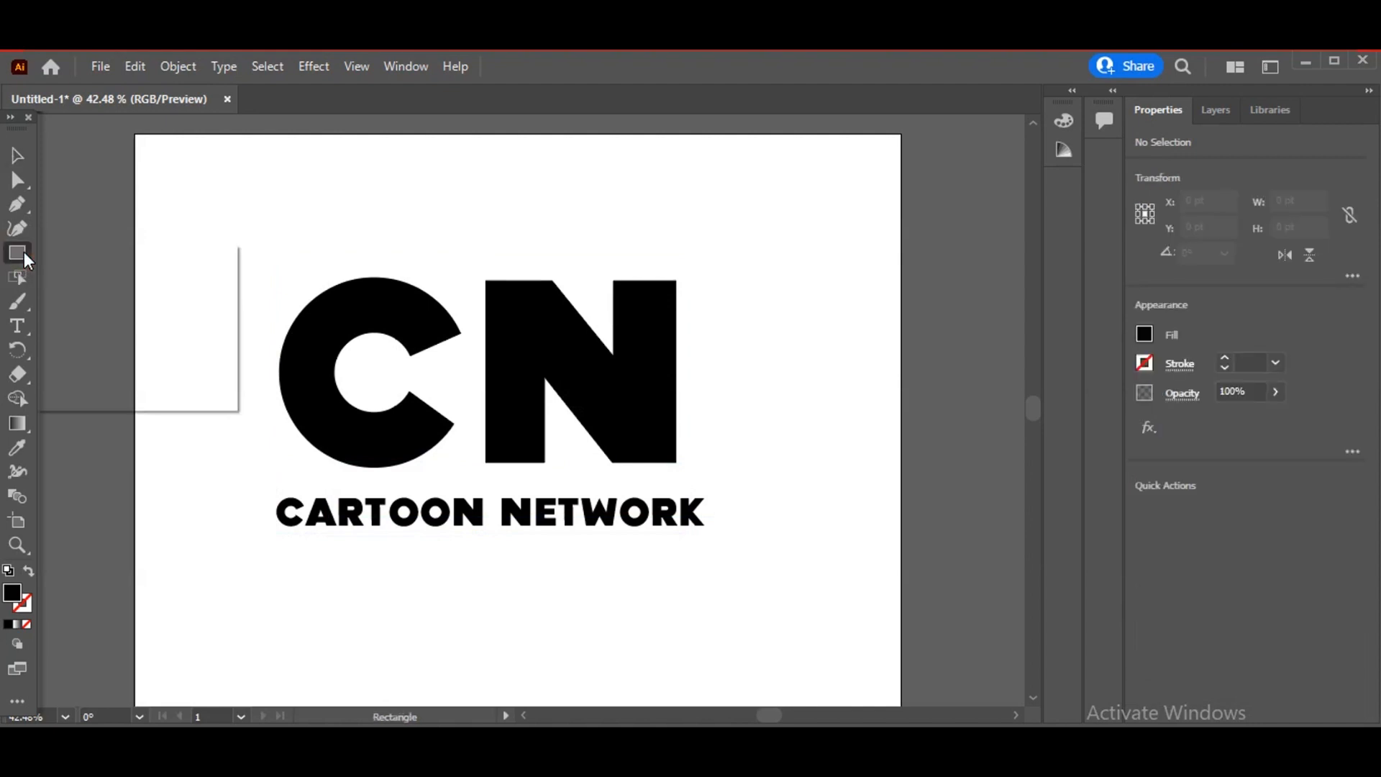
click(162, 253)
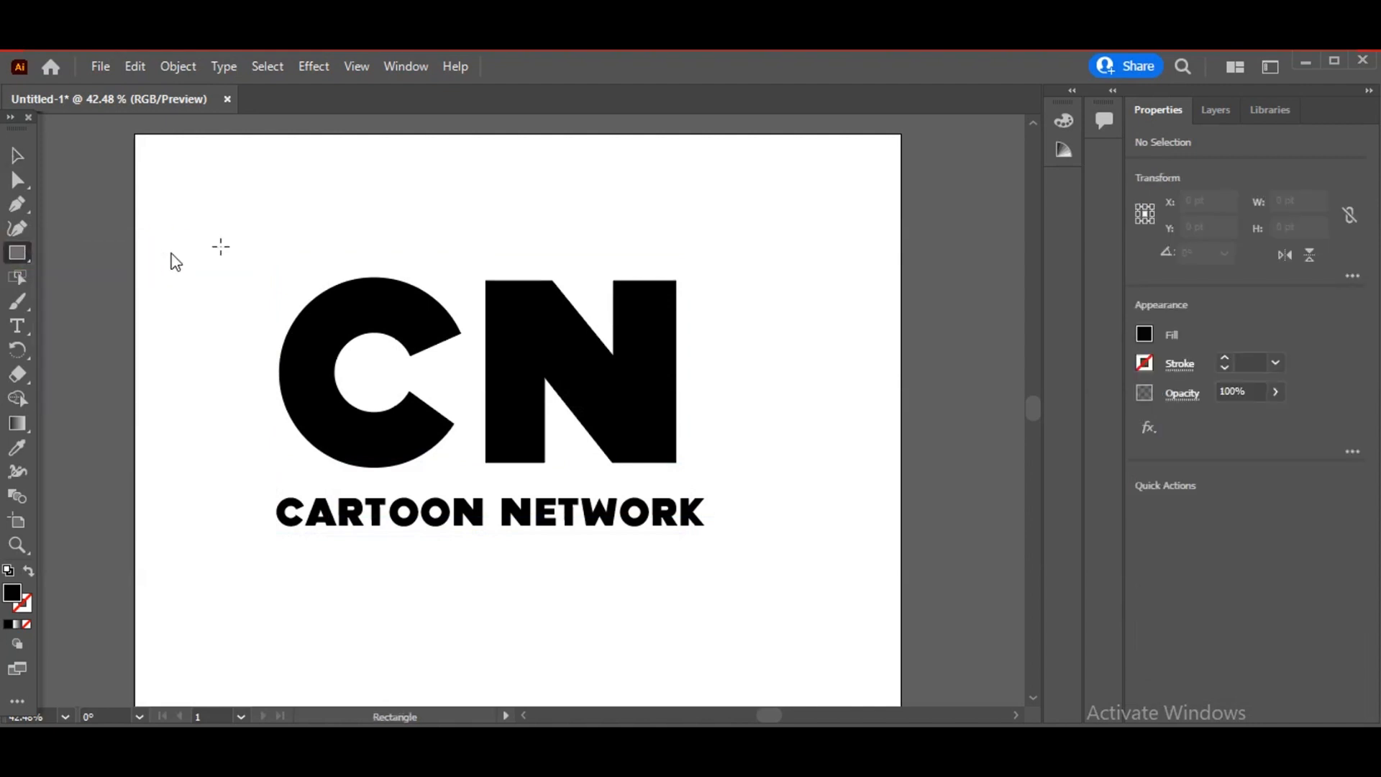
mouse_move(244, 247)
mouse_down()
mouse_move(442, 393)
mouse_move(479, 469)
mouse_up()
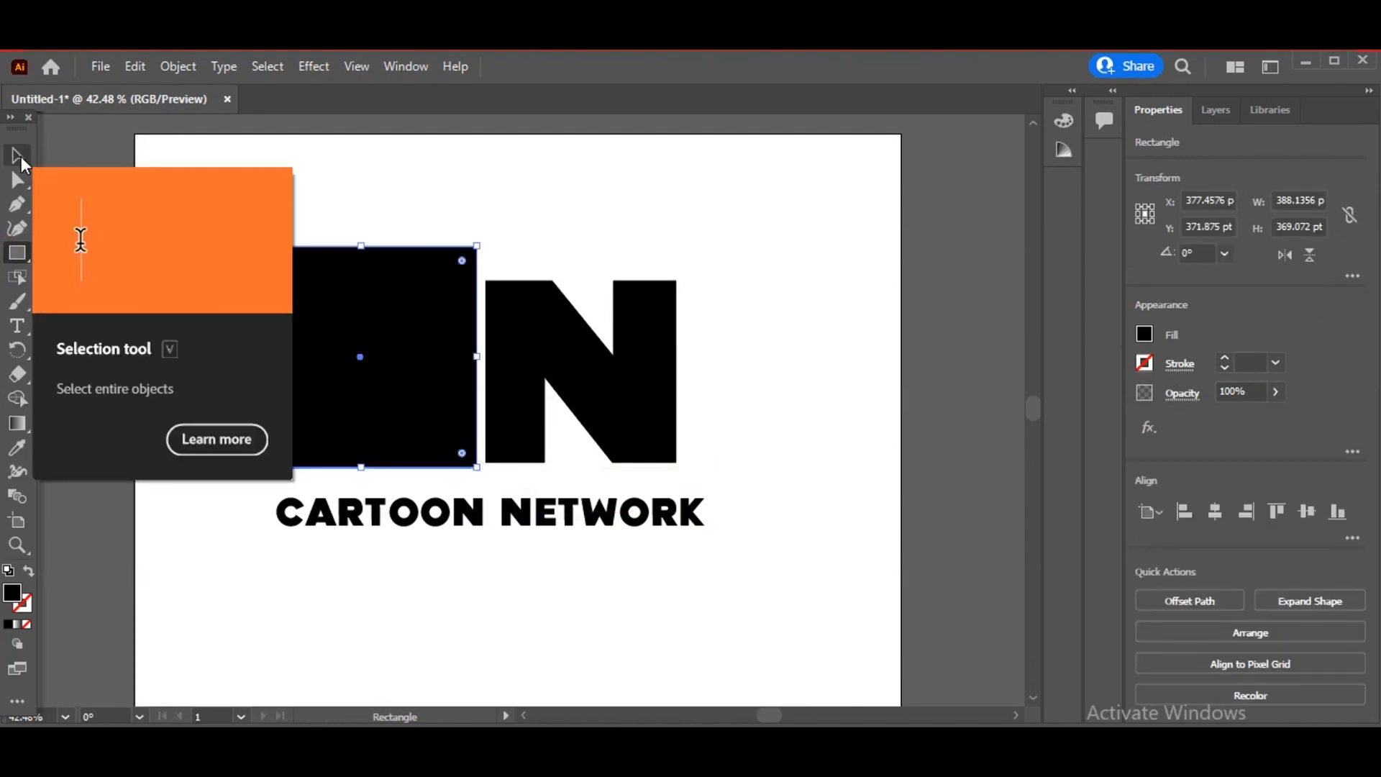
click(19, 156)
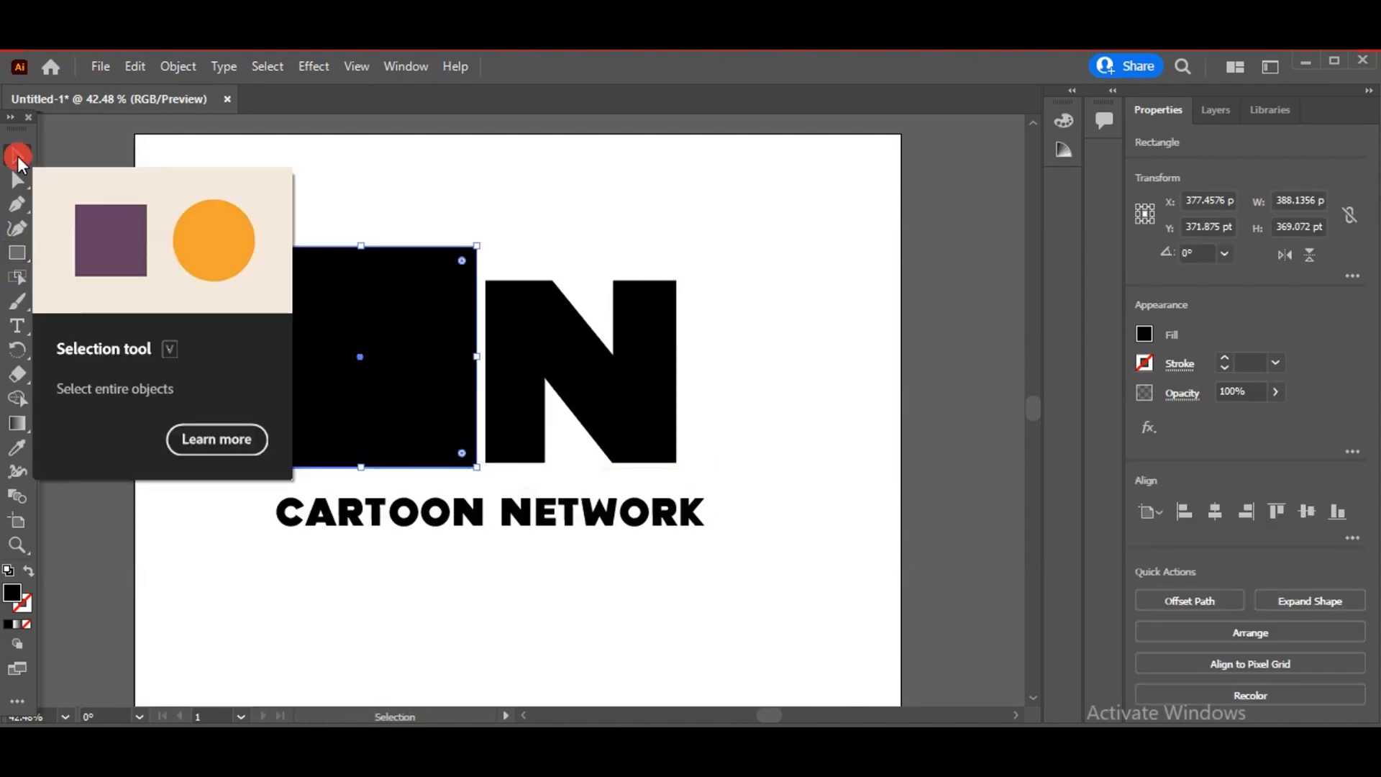
- Move the black rectangle left so it uncovers part of the C, and bring the "CN" text to the front
click(318, 195)
click(380, 389)
drag(389, 395, 278, 392)
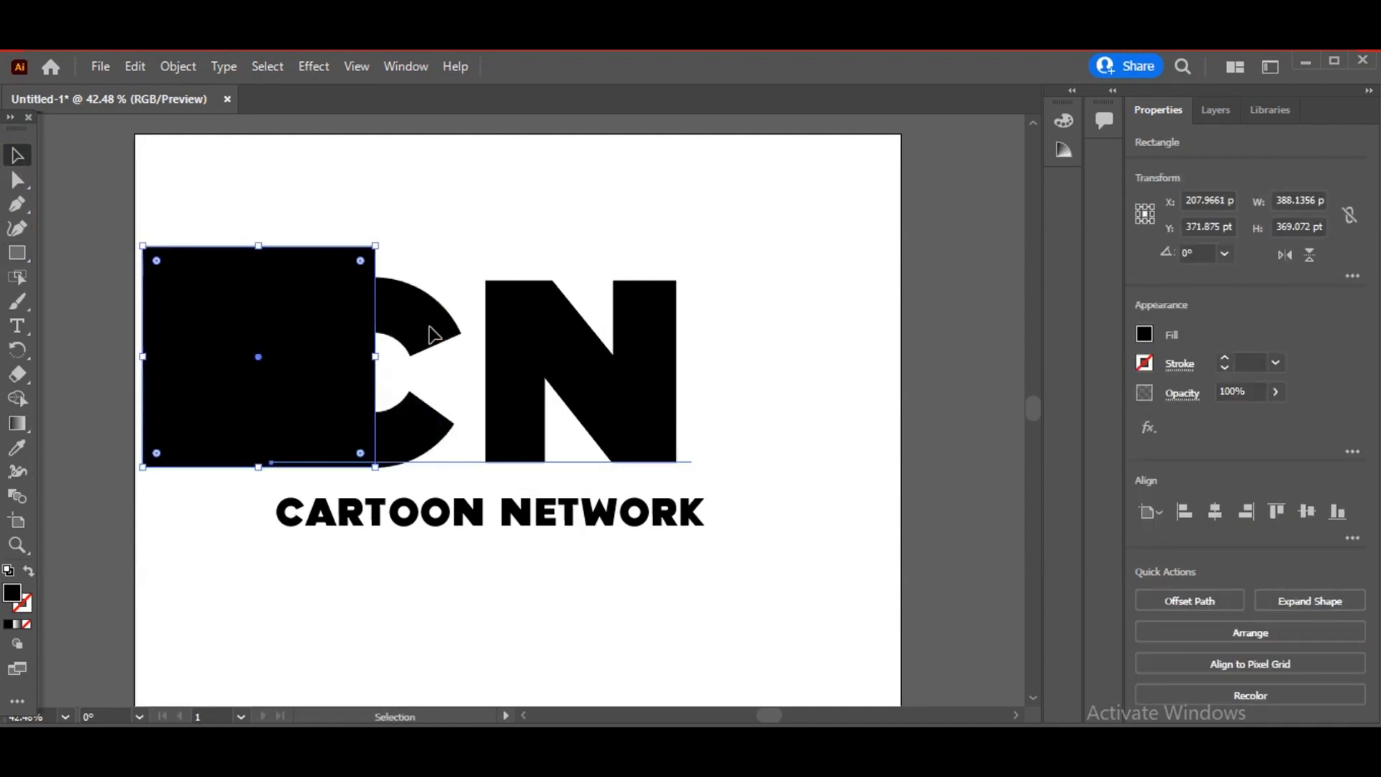
click(430, 328)
right_click(425, 321)
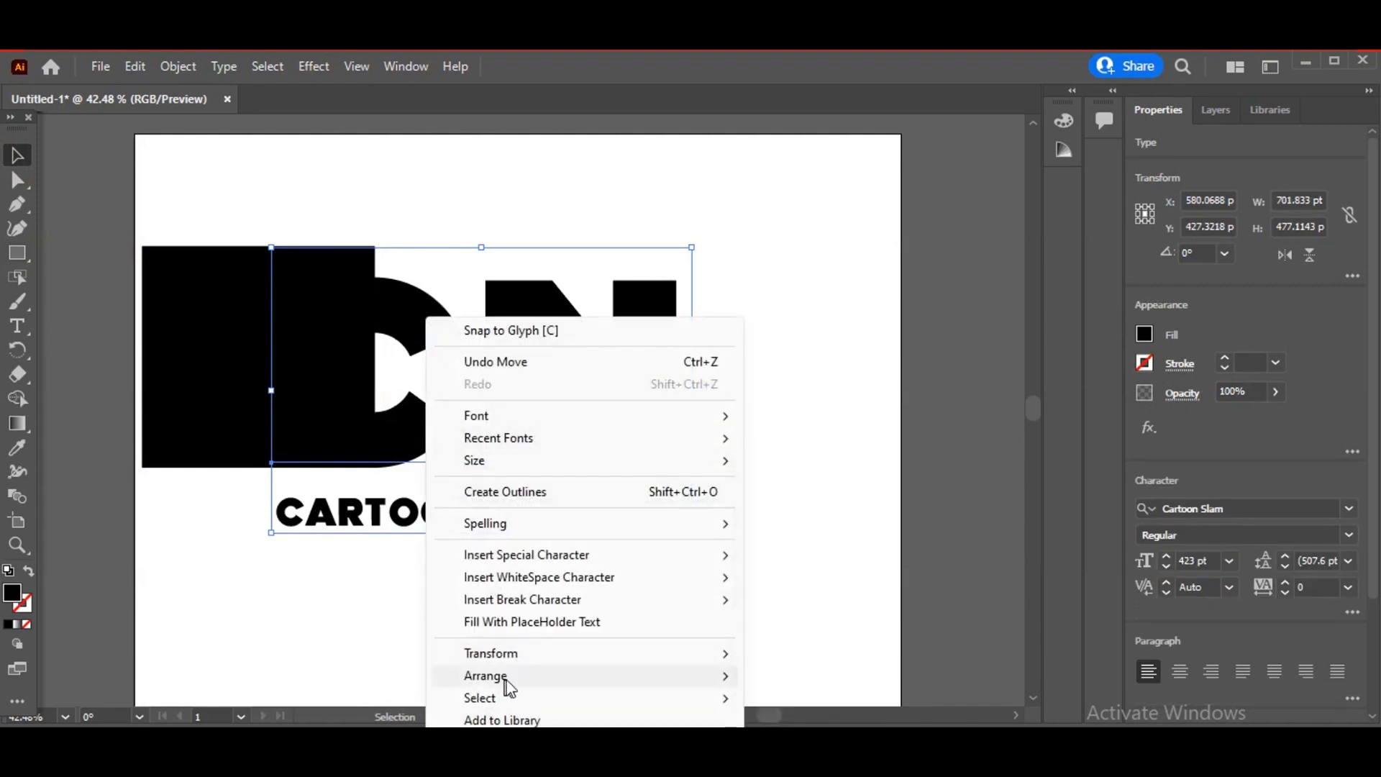
mouse_move(507, 685)
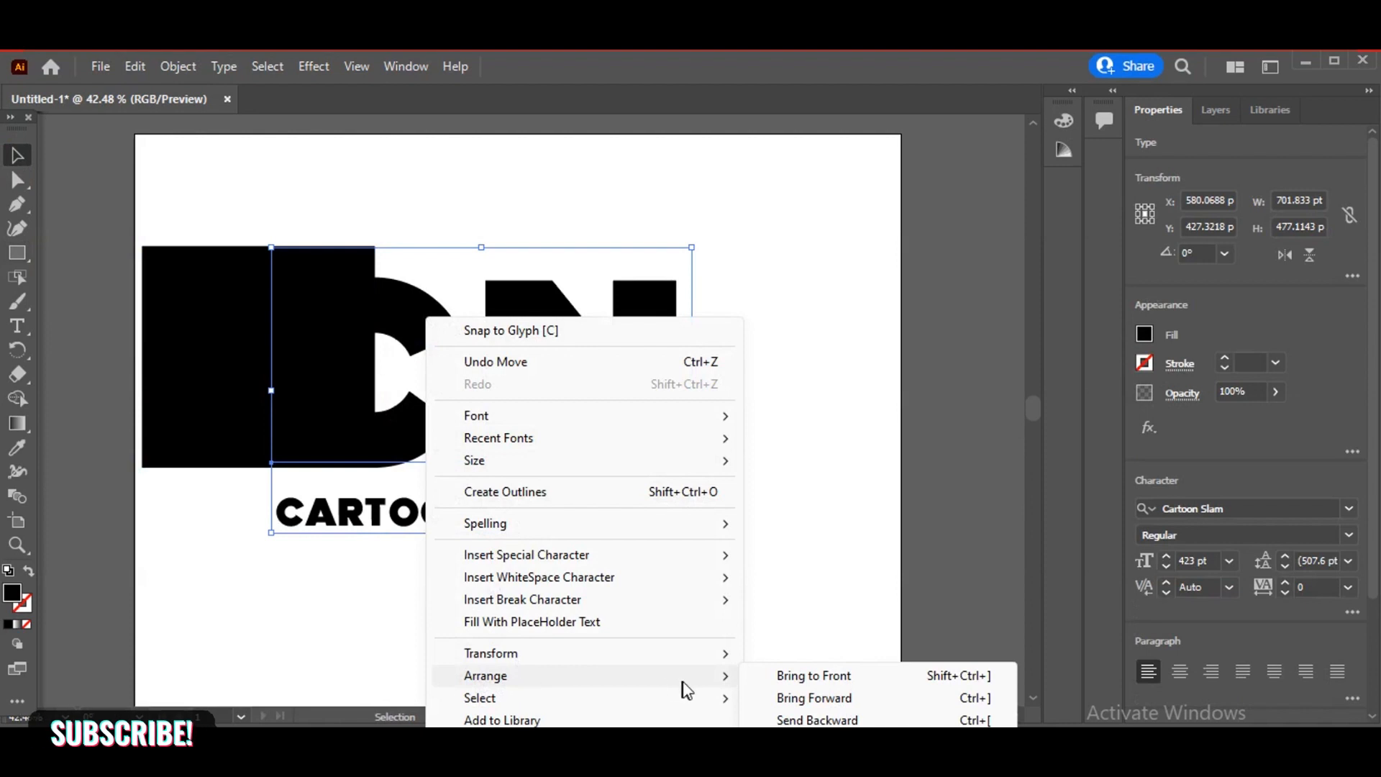
click(822, 676)
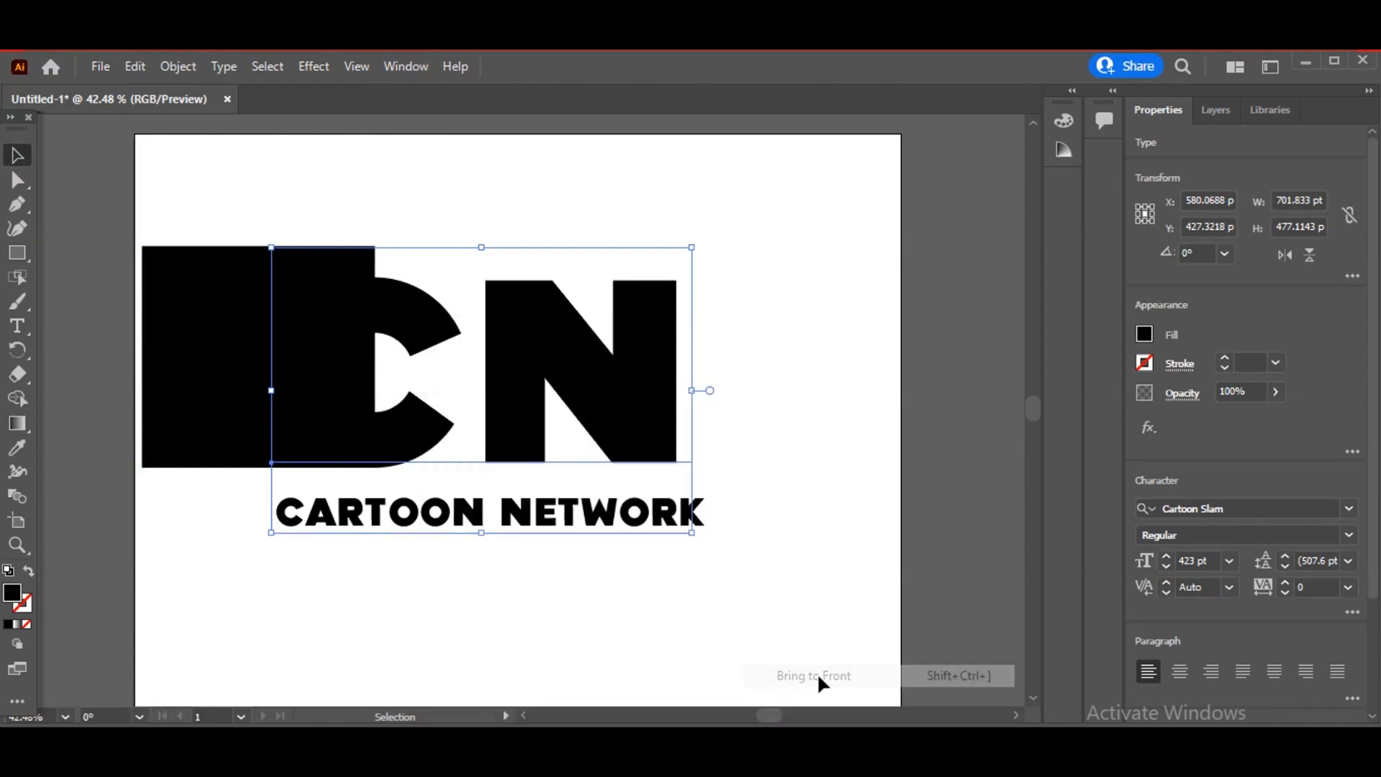
- Shift "CN" left so the C partly overlaps the black rectangle, and bring the text to the front again
drag(574, 397, 473, 388)
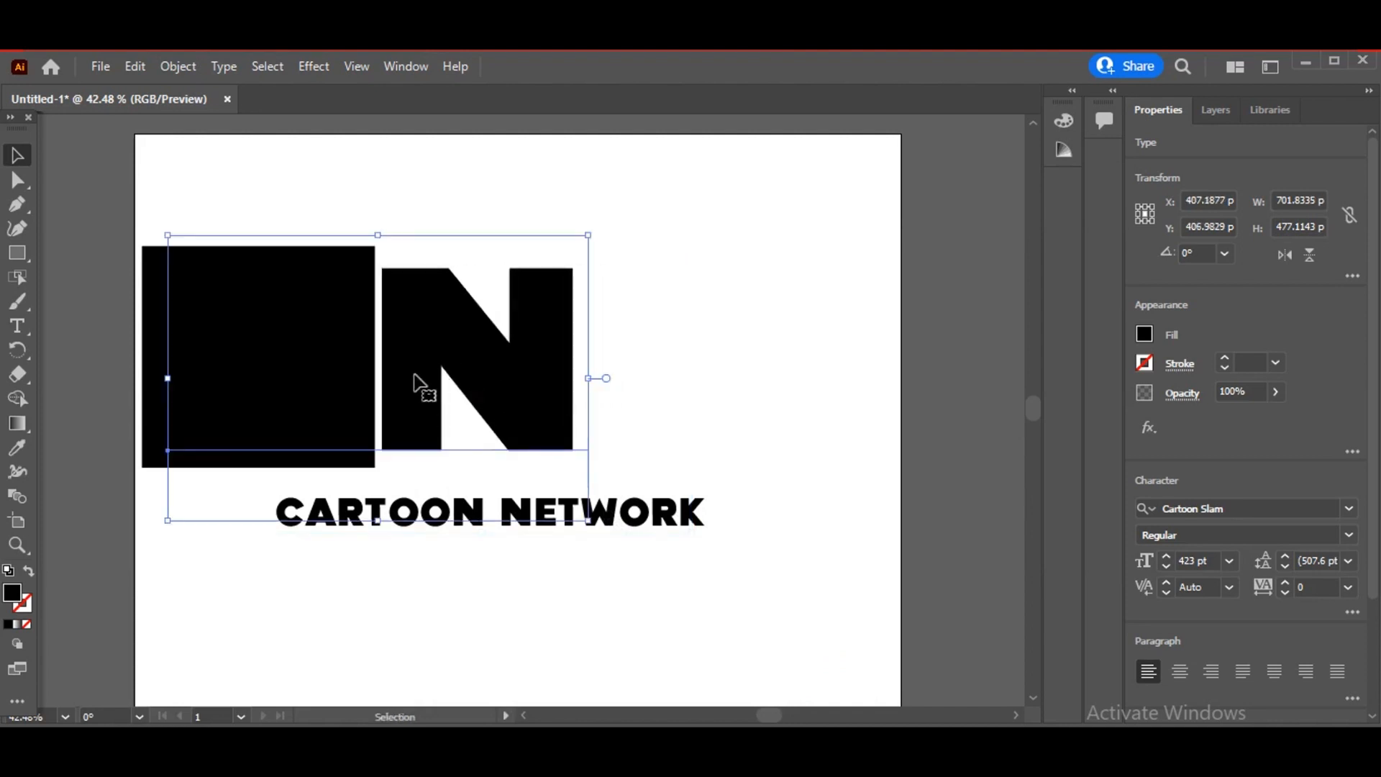
click(165, 580)
click(446, 349)
drag(530, 348, 574, 348)
right_click(571, 339)
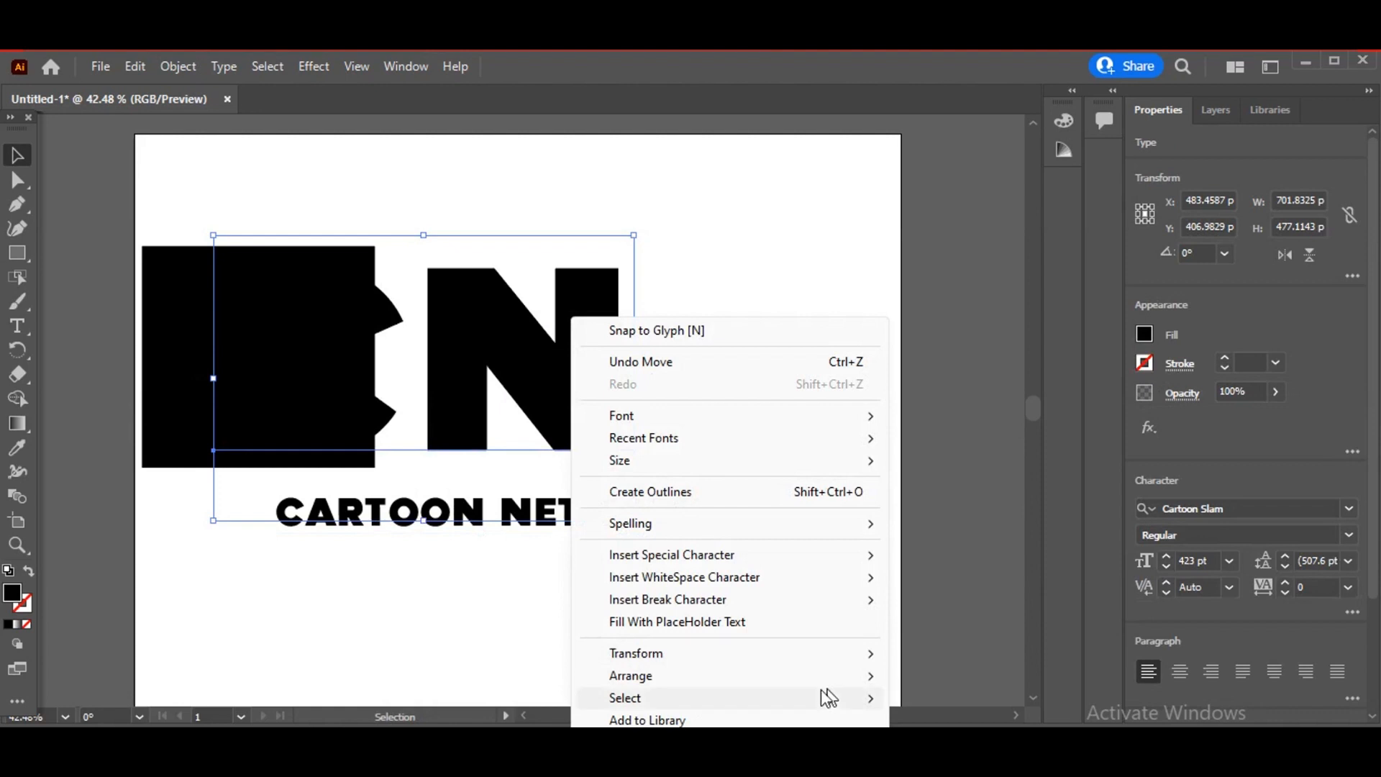
mouse_move(829, 680)
click(942, 680)
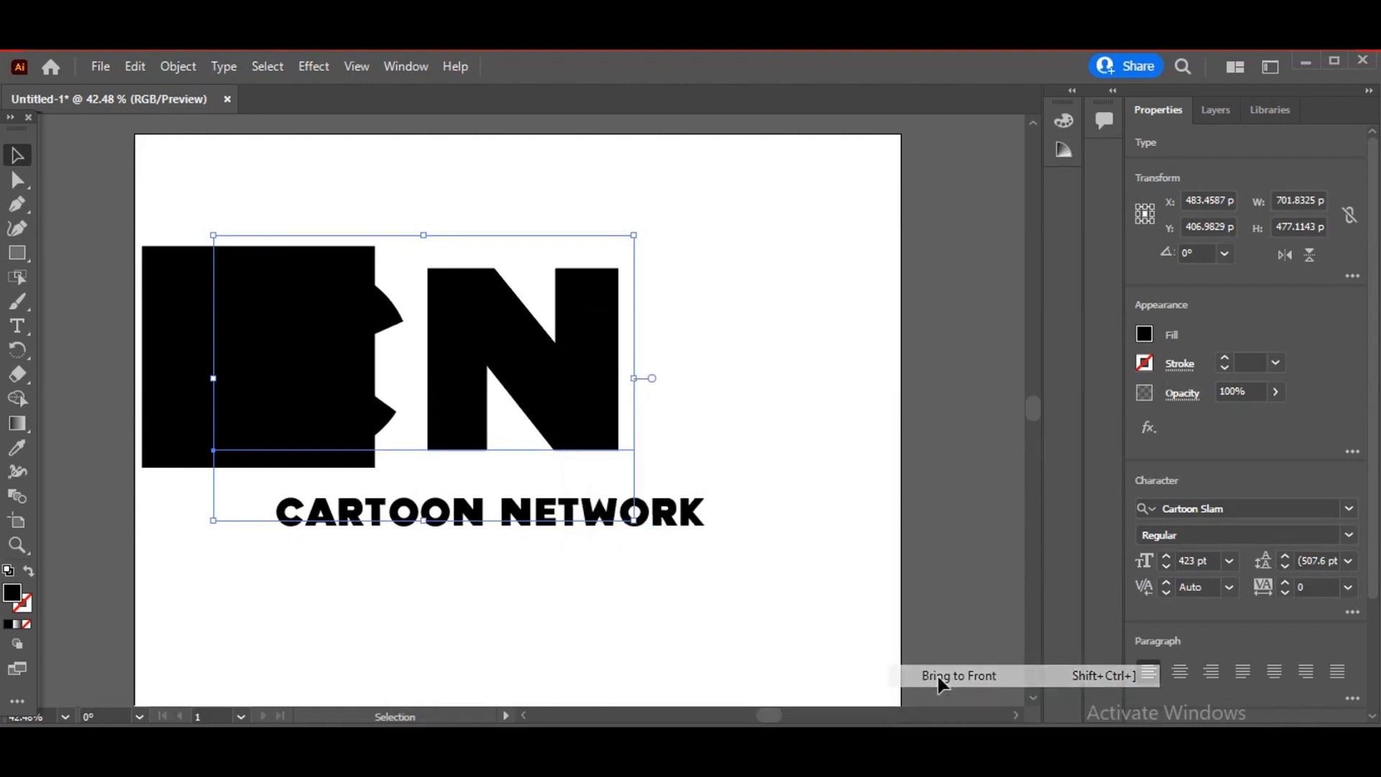
- Convert the "CN" text to outlines and reposition the letters and the black rectangle so the C lies fully within the rectangle
right_click(571, 397)
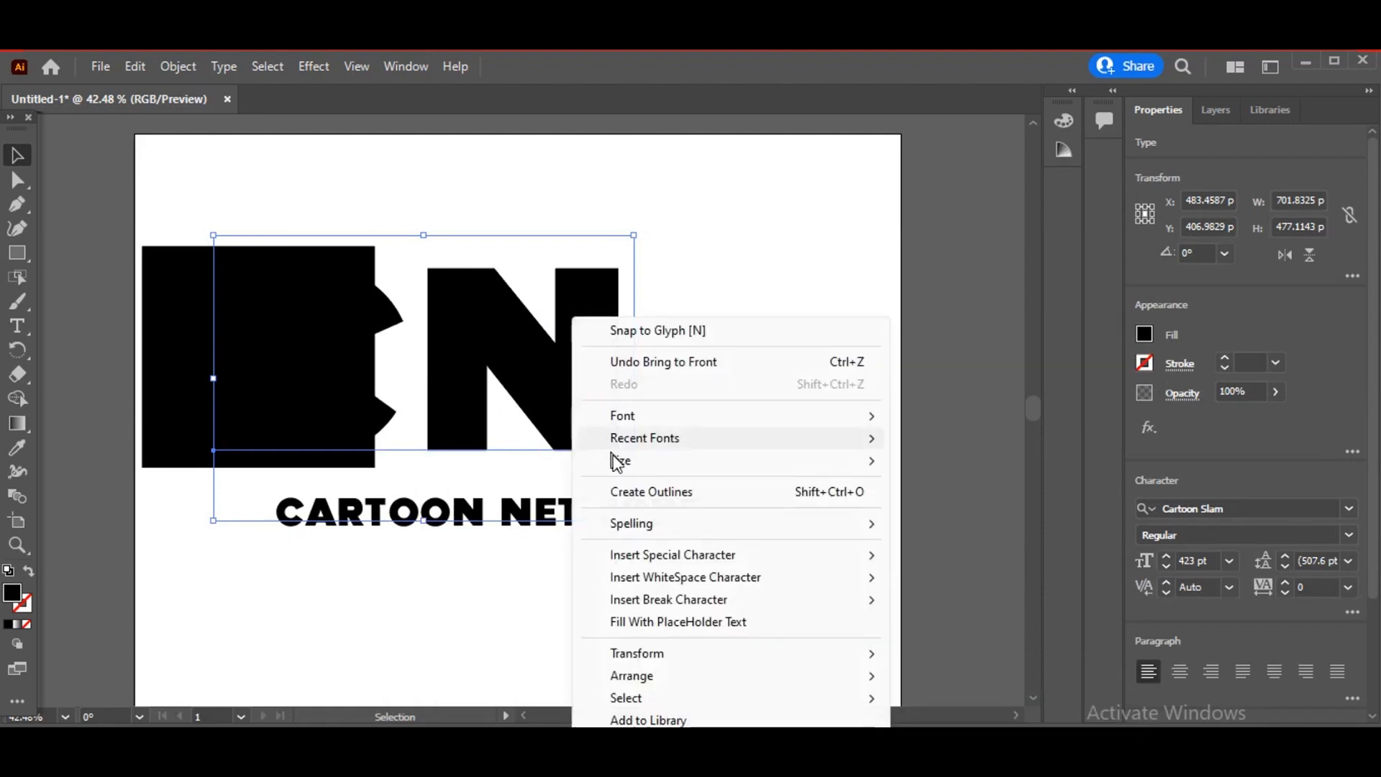
click(690, 496)
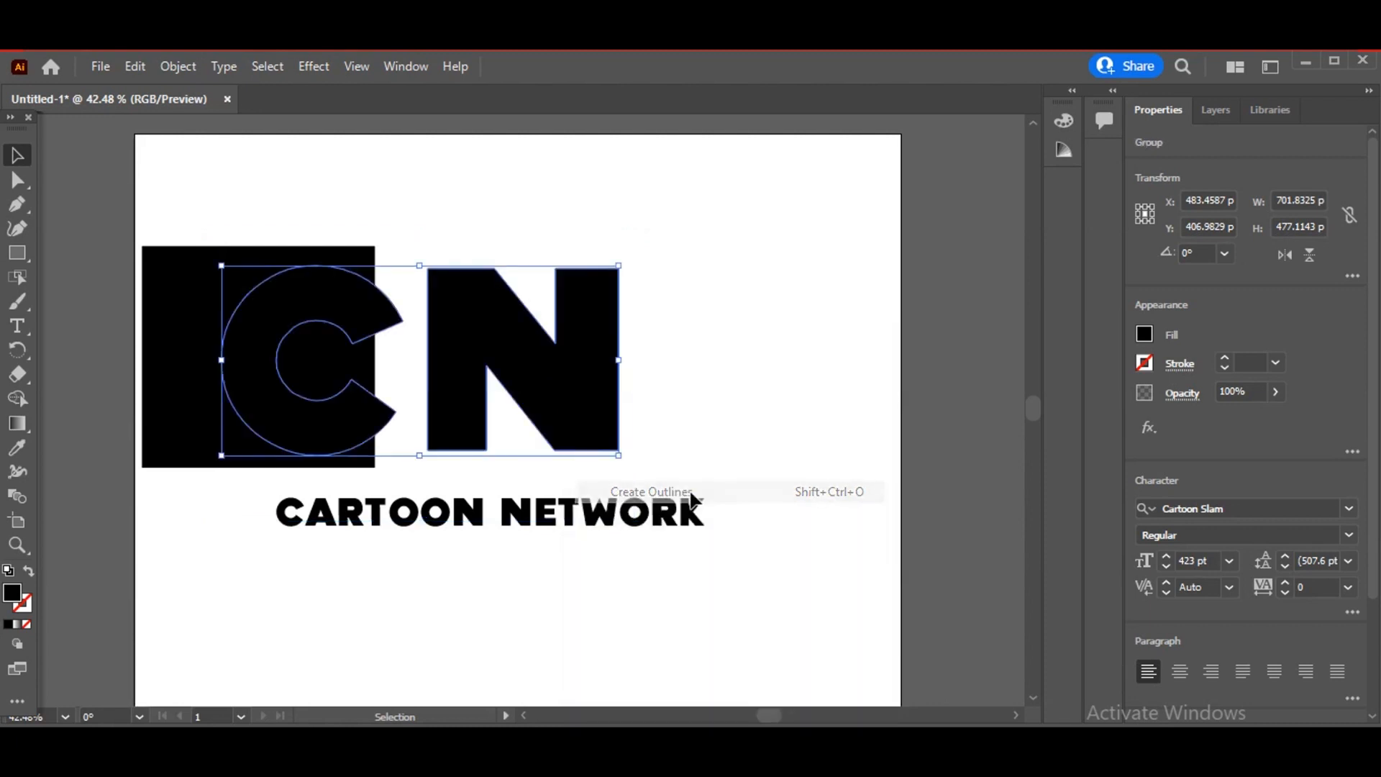
drag(580, 422, 642, 421)
drag(183, 373, 281, 421)
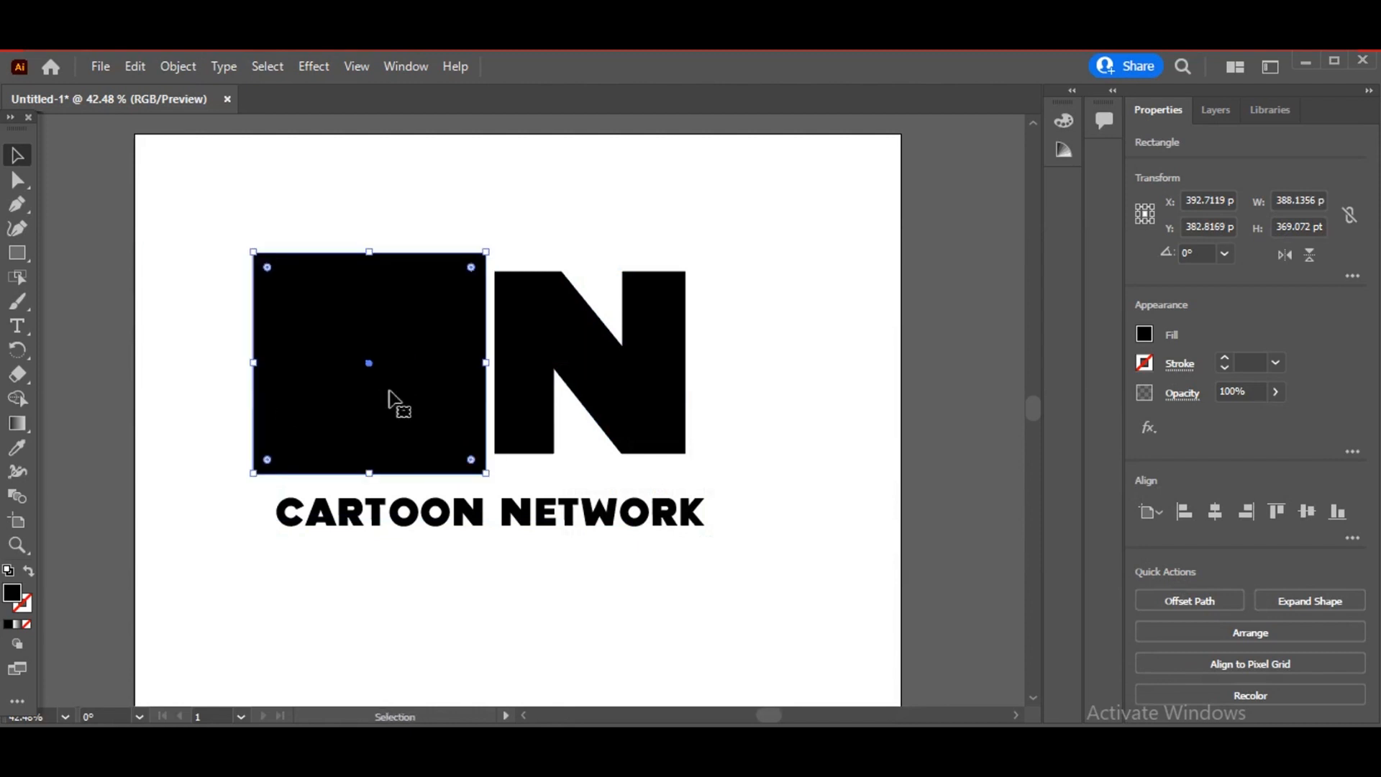
click(212, 398)
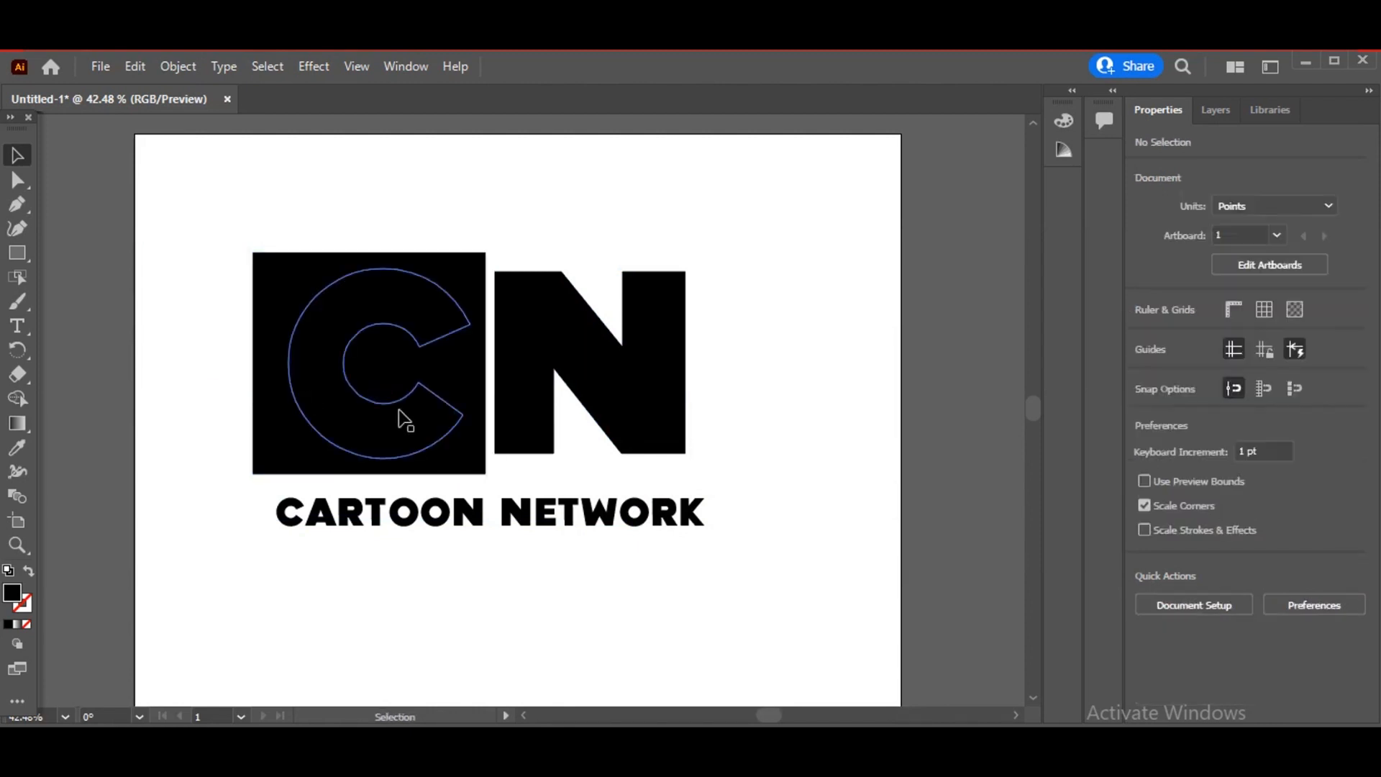
- Isolate the letter C within the outlined group, fill it with white (ffffff), and exit isolation
click(400, 417)
double_click(400, 415)
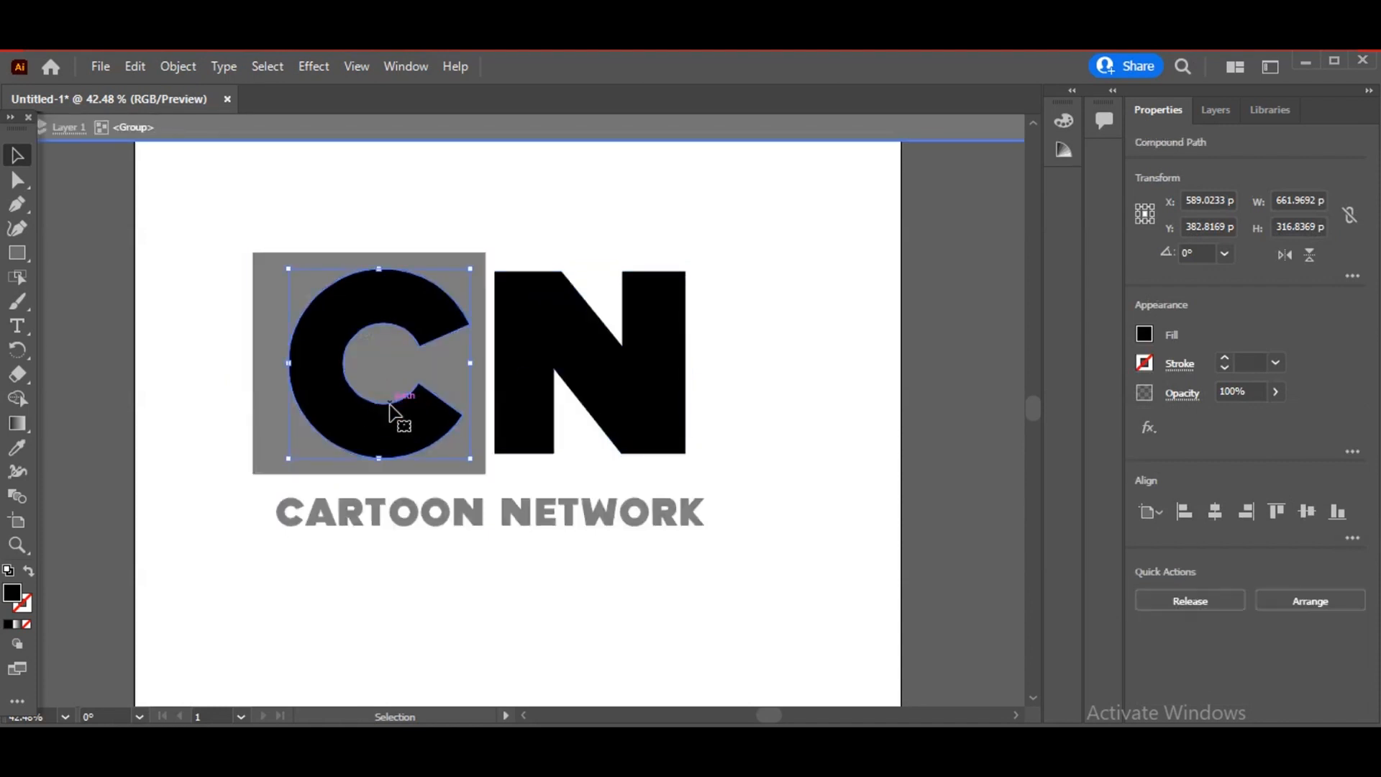
click(12, 592)
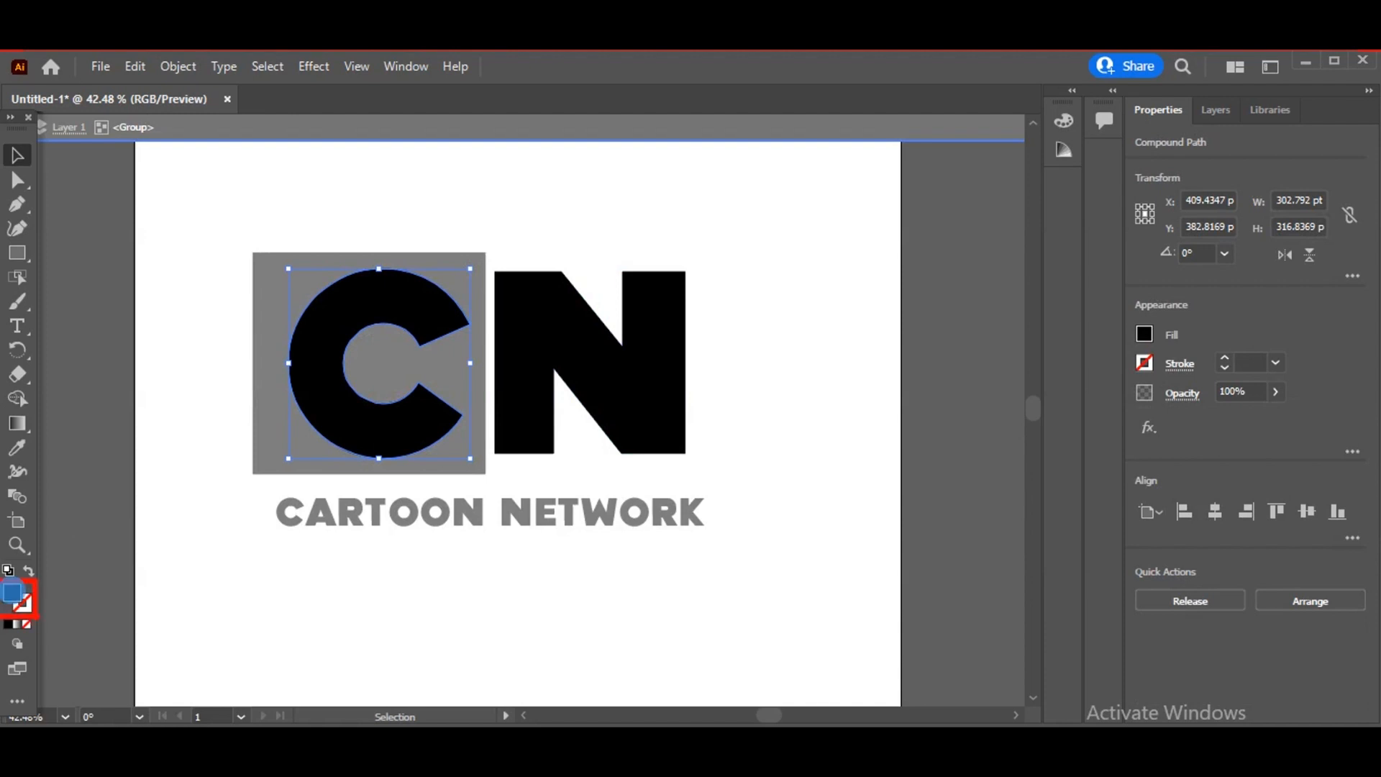
double_click(12, 594)
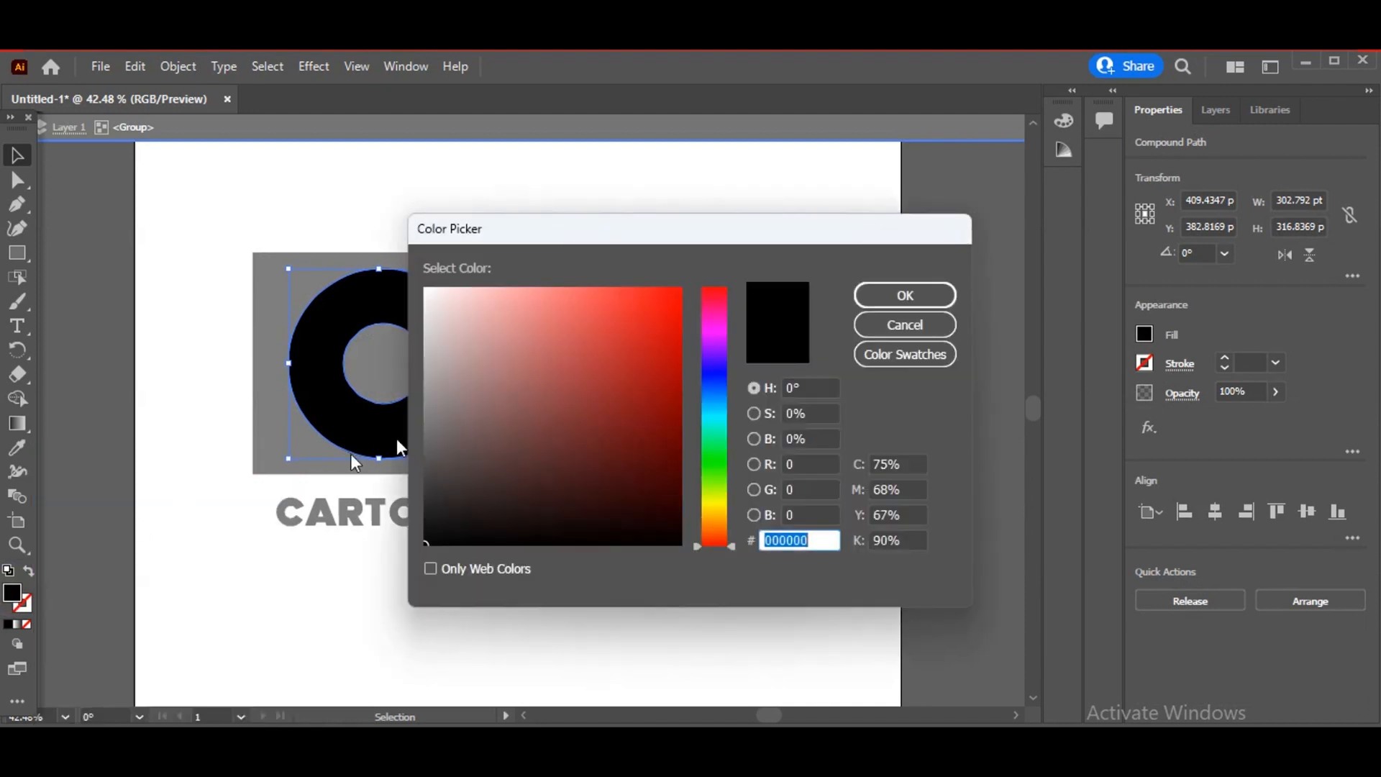
mouse_move(424, 382)
mouse_down()
mouse_move(425, 297)
mouse_move(411, 279)
mouse_up()
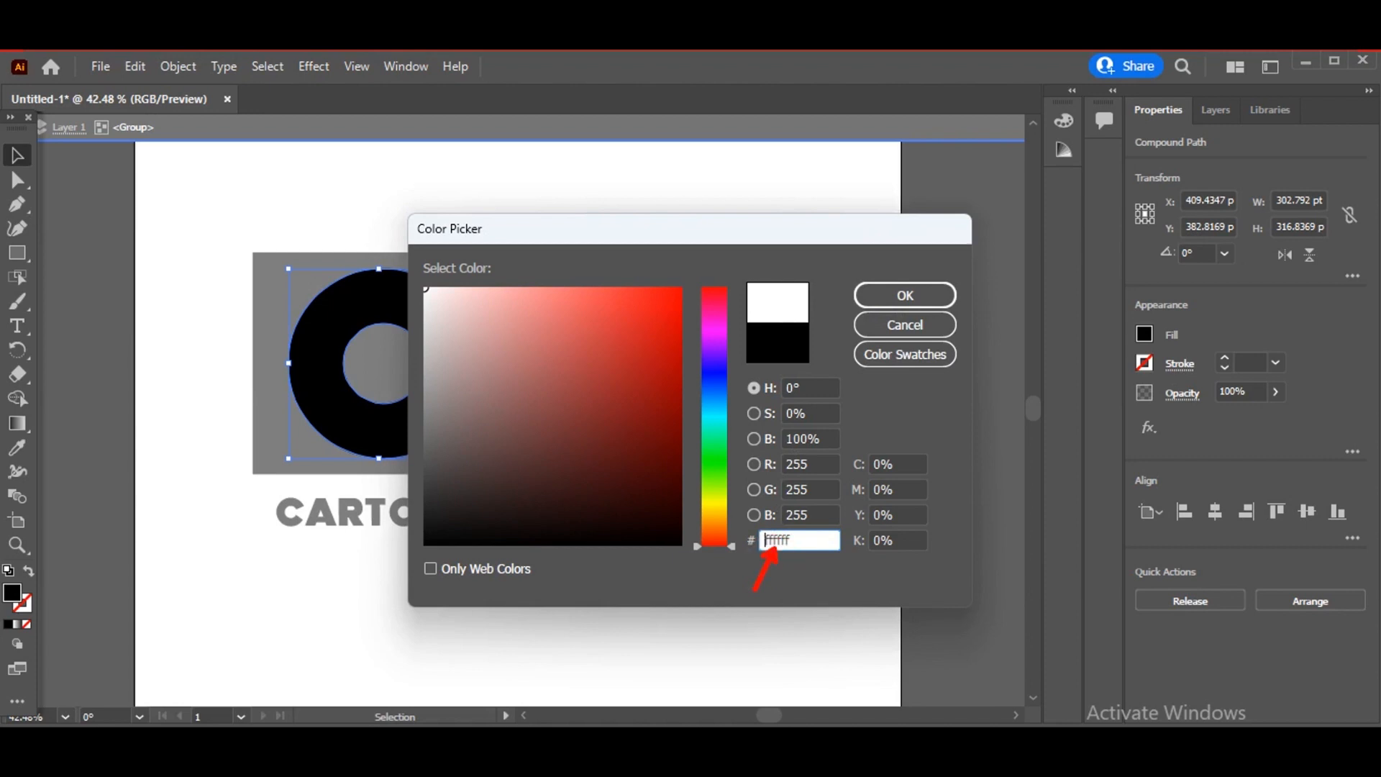
click(883, 295)
click(633, 196)
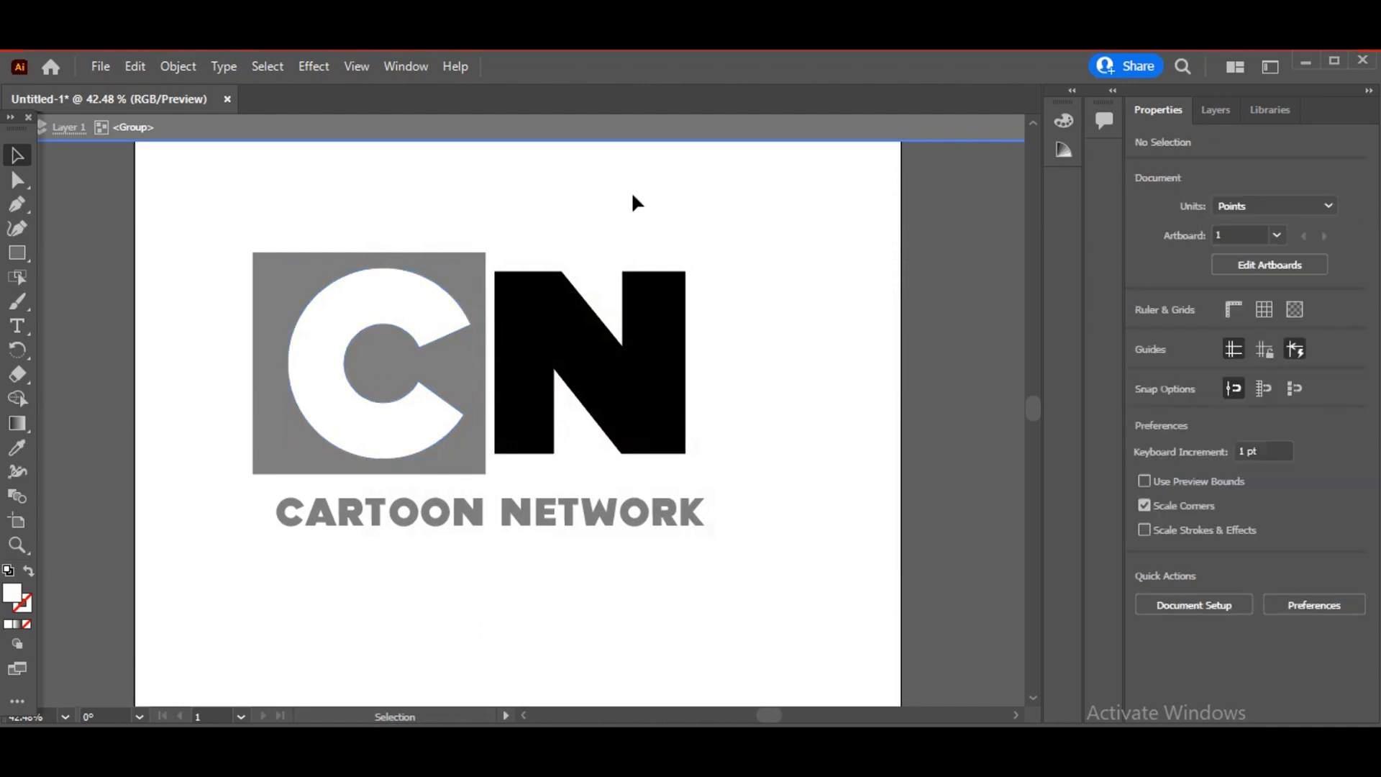
double_click(643, 222)
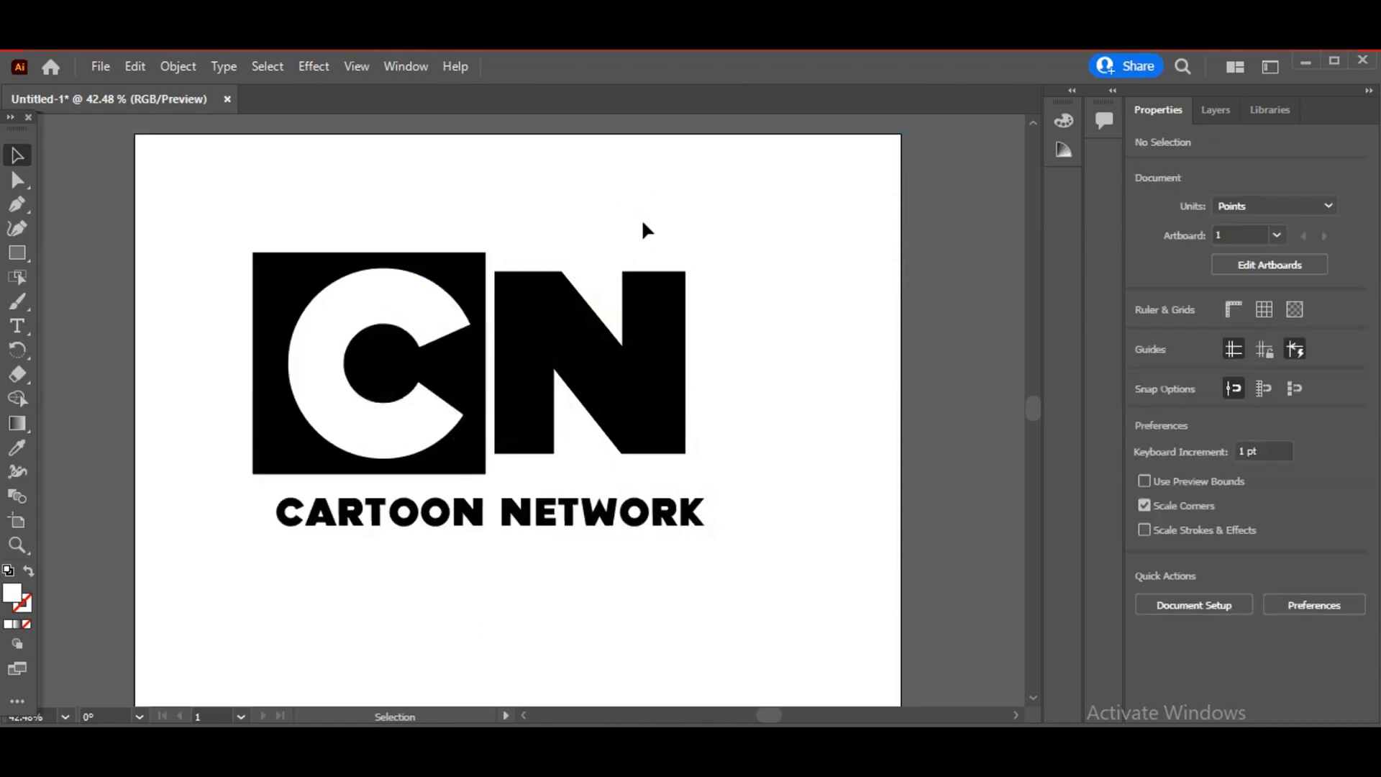
- Nudge the CN letters slightly right and down, and shrink the black rectangle to about 349 by 360 pt around the C
click(621, 337)
mouse_move(622, 338)
mouse_down()
mouse_move(611, 344)
mouse_move(629, 347)
mouse_up()
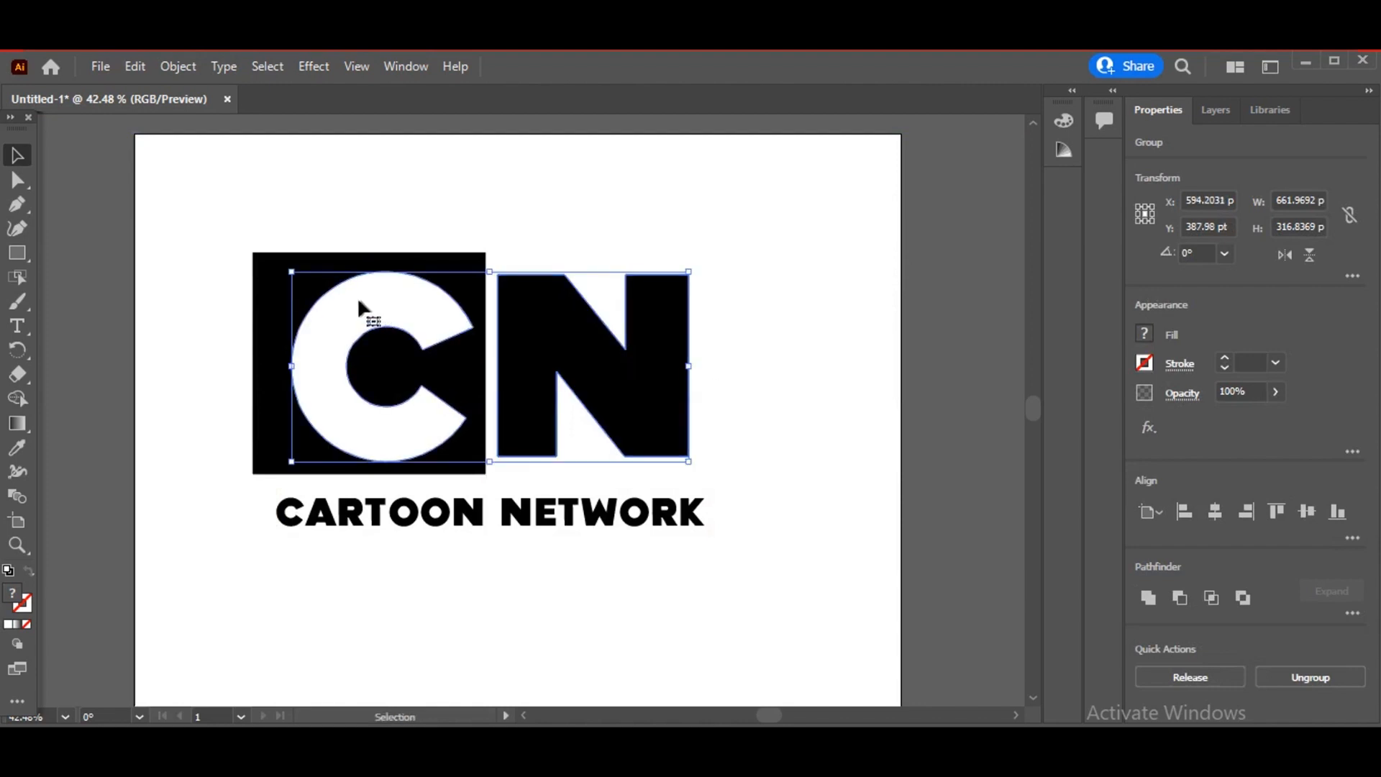
click(278, 287)
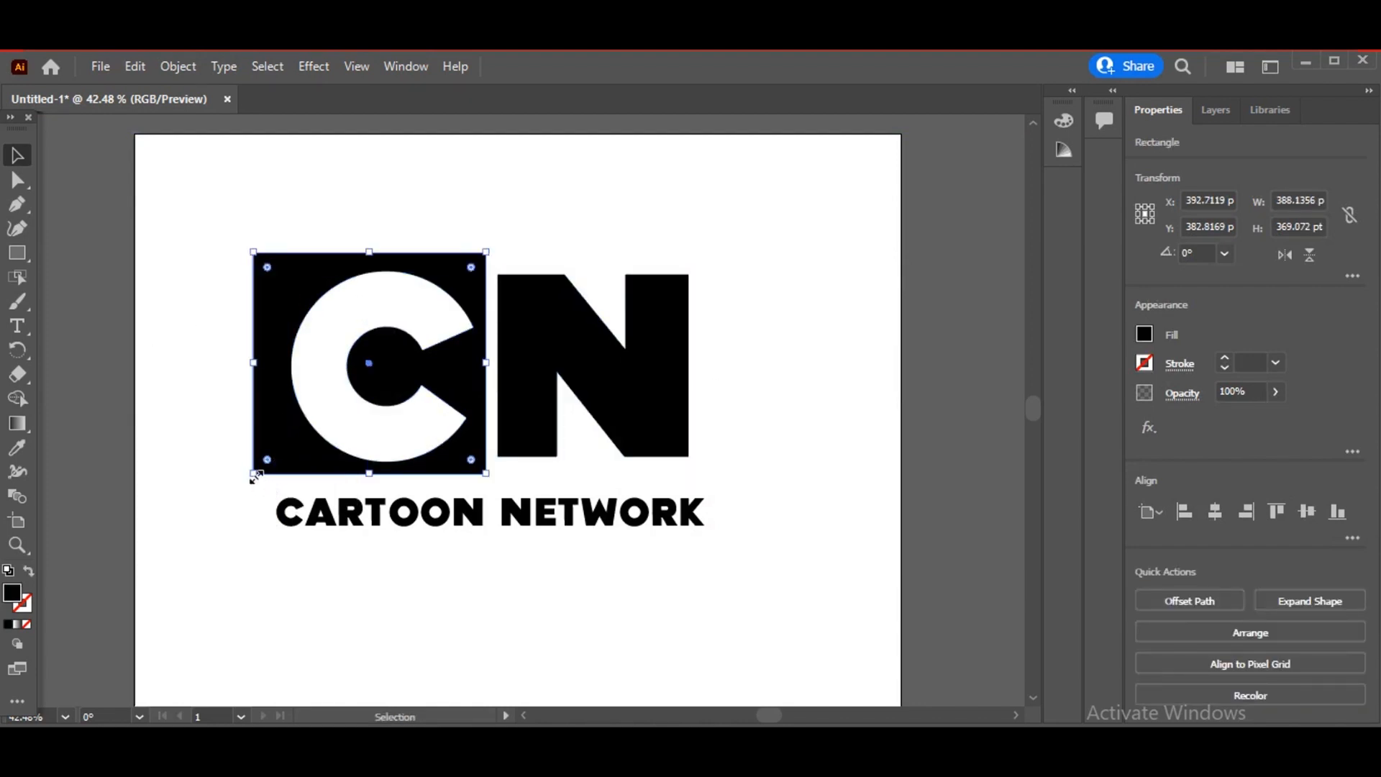
drag(254, 475, 264, 476)
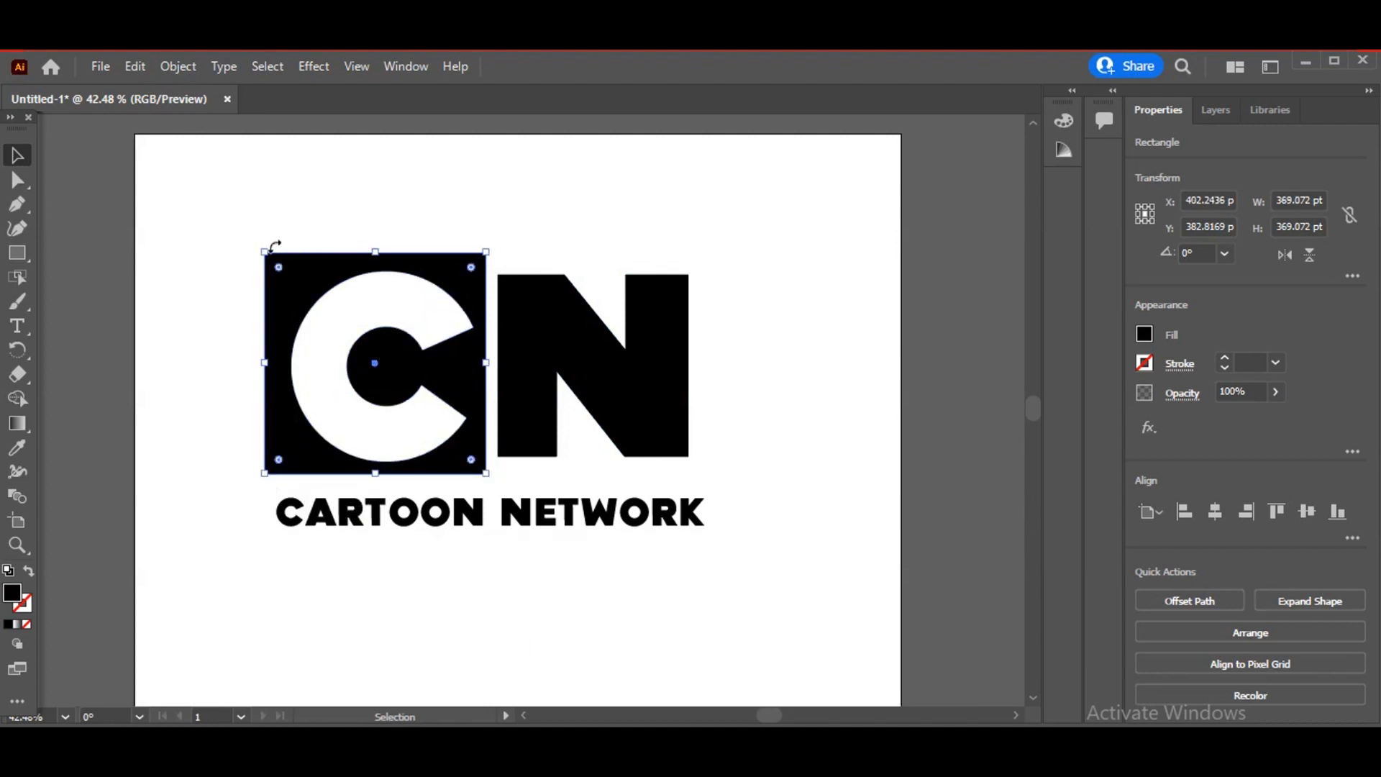
drag(264, 251, 277, 251)
drag(381, 253, 384, 259)
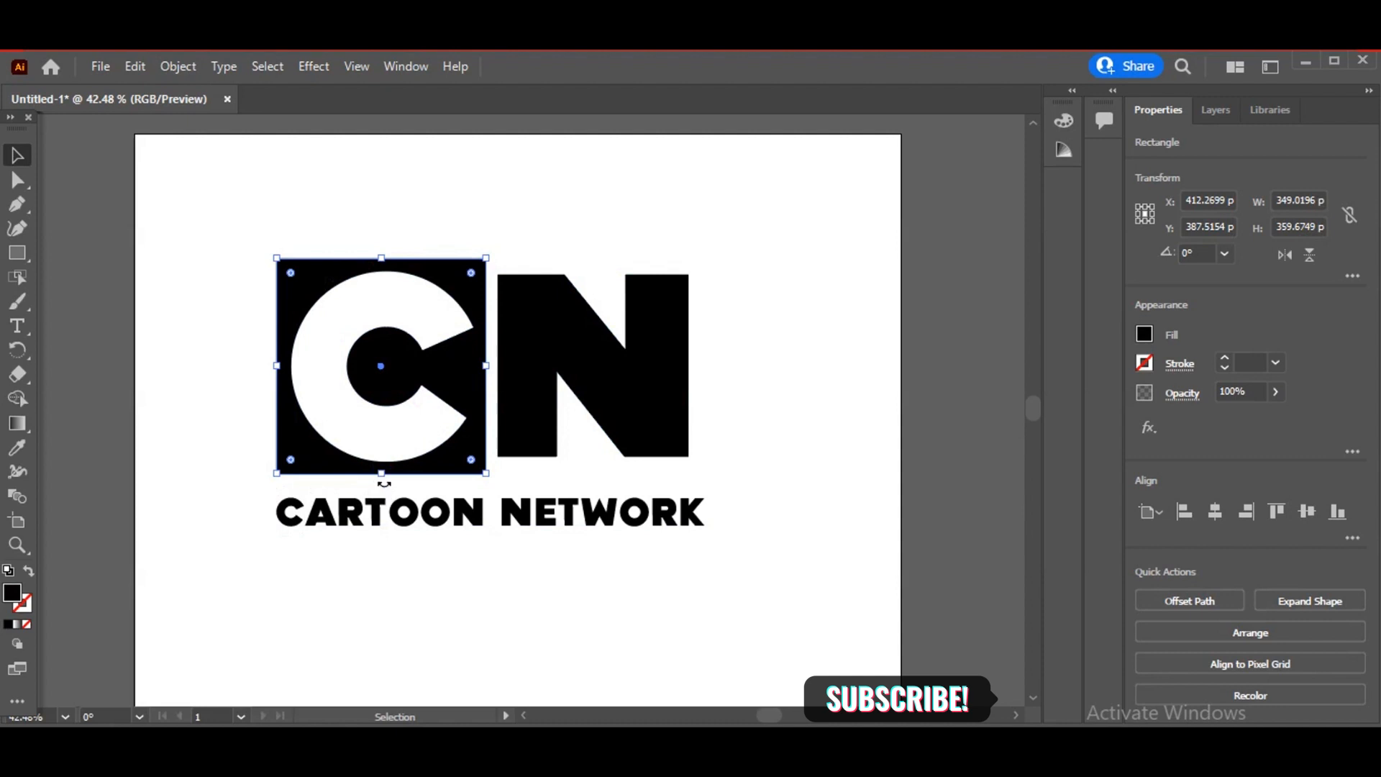
click(780, 568)
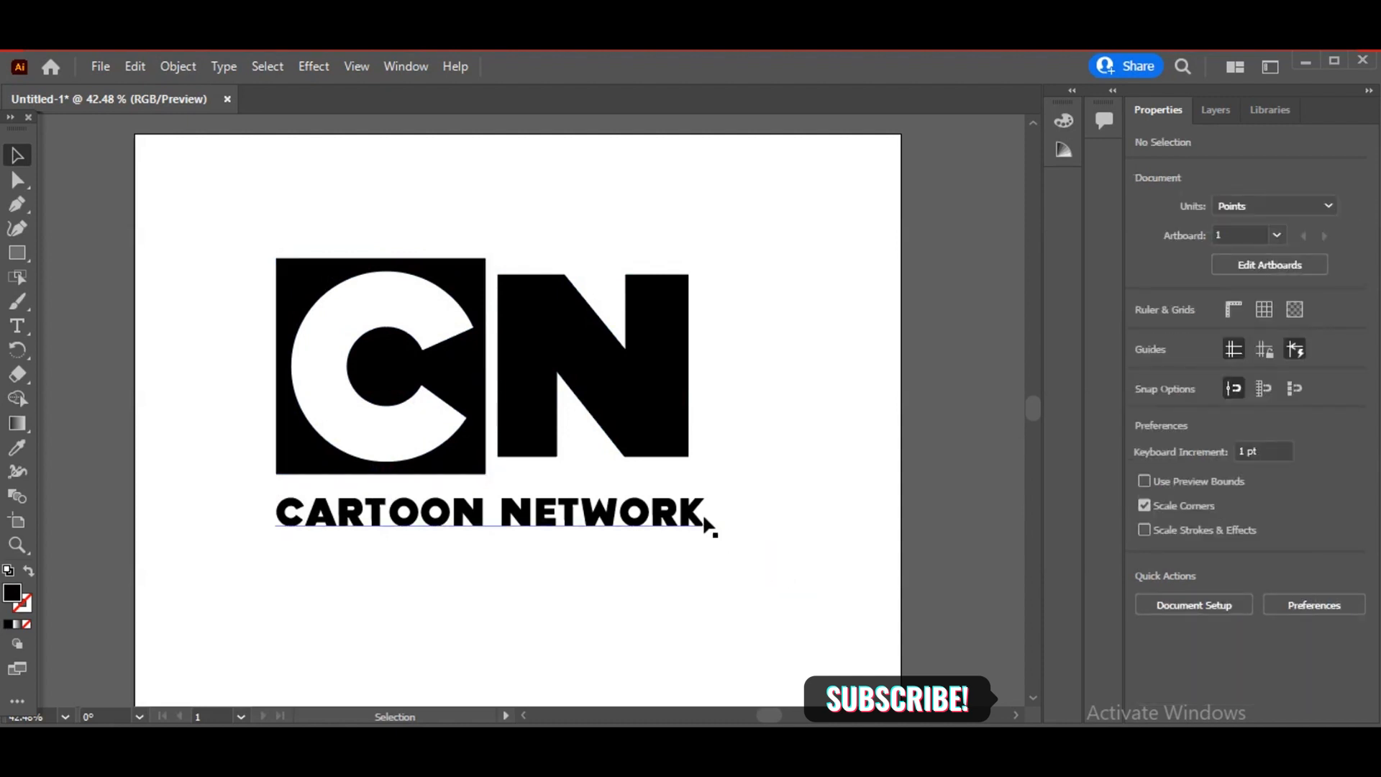
- Shift the CN letters and their rectangle slightly right, and move the "CARTOON NETWORK" line right and slightly up beneath them
drag(230, 181, 646, 417)
click(647, 603)
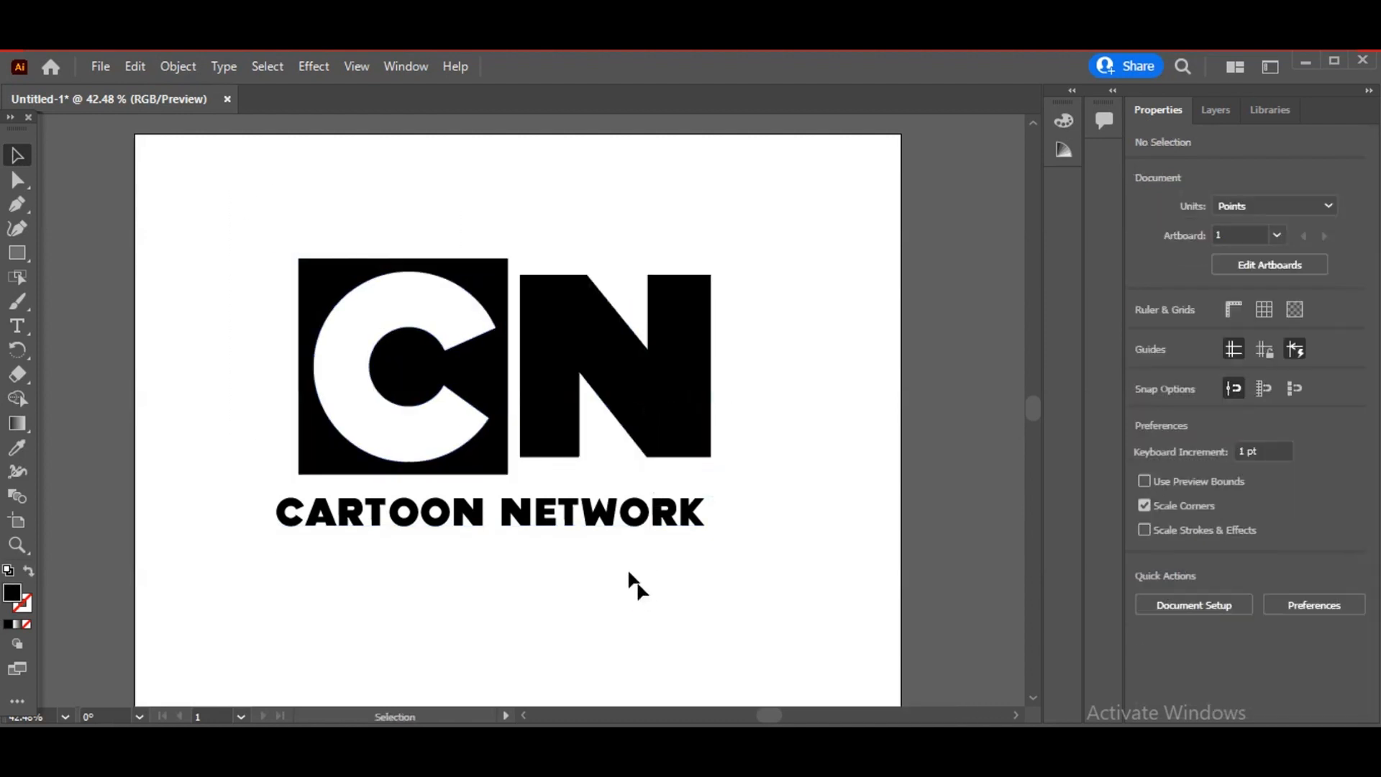
click(592, 524)
drag(592, 524, 625, 521)
click(630, 601)
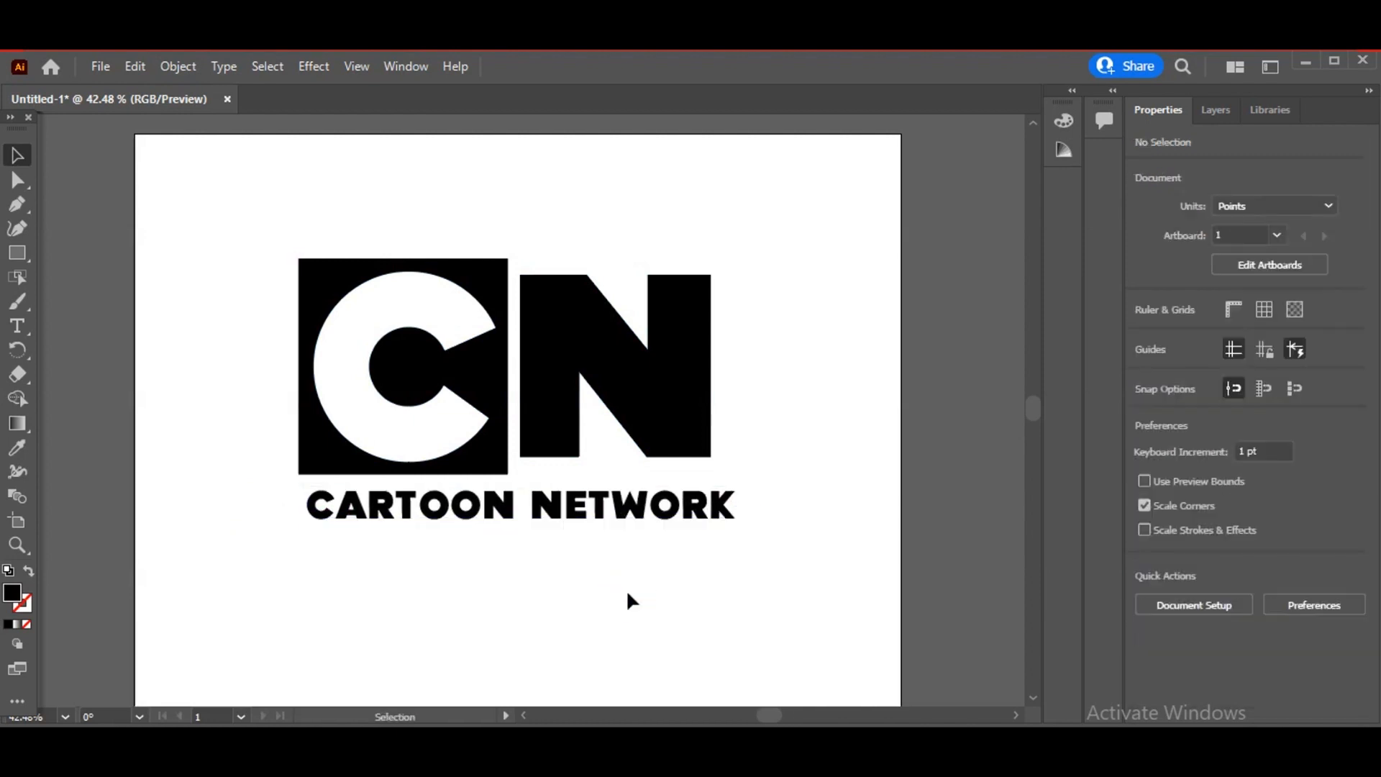